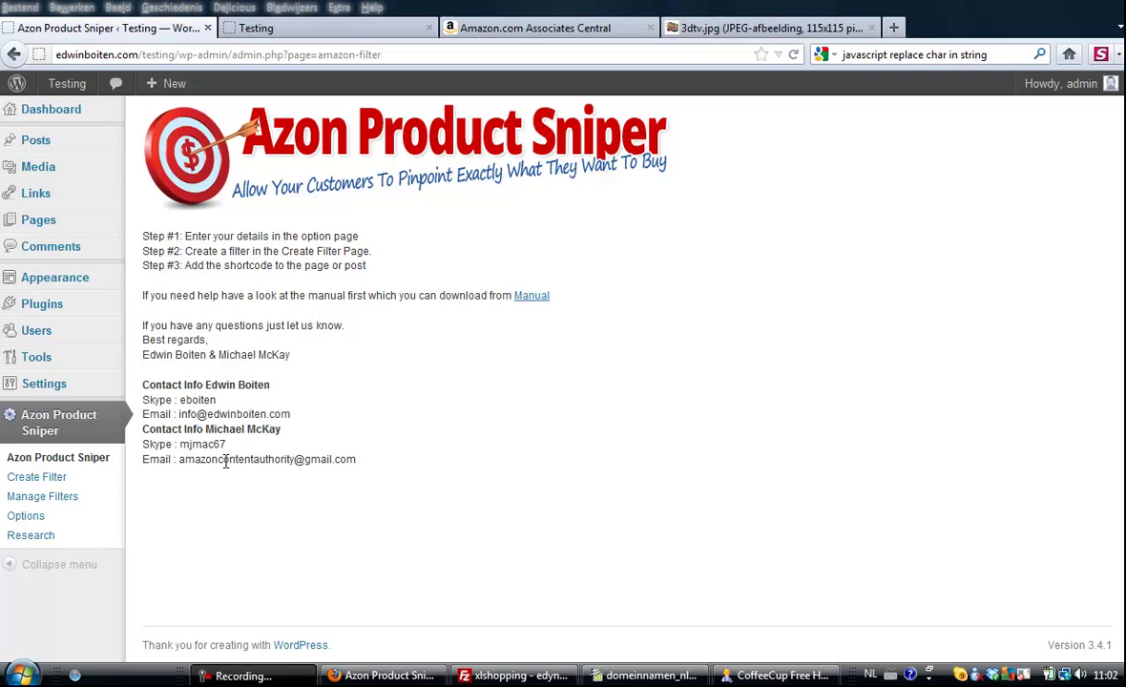
Check the Azon Product Sniper Amazon account and loading-image options, then go to Research
{"action": "left_click", "coordinate": [34, 518]}
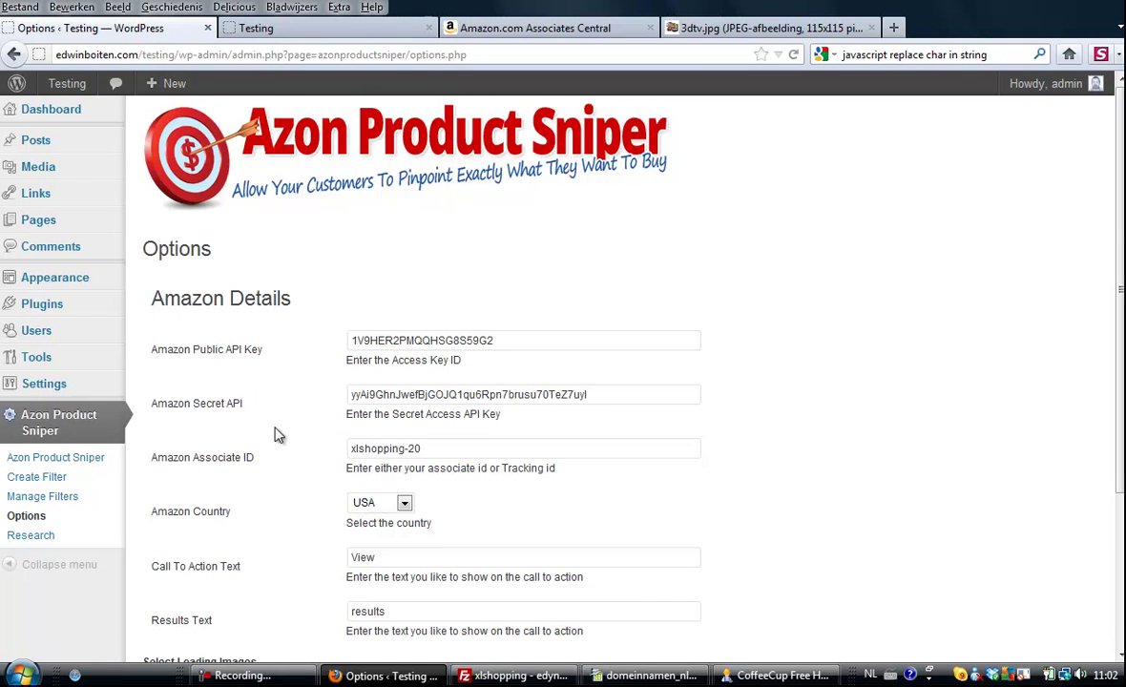
{"action": "scroll", "coordinate": [297, 442], "scroll_direction": "down", "scroll_amount": 4}
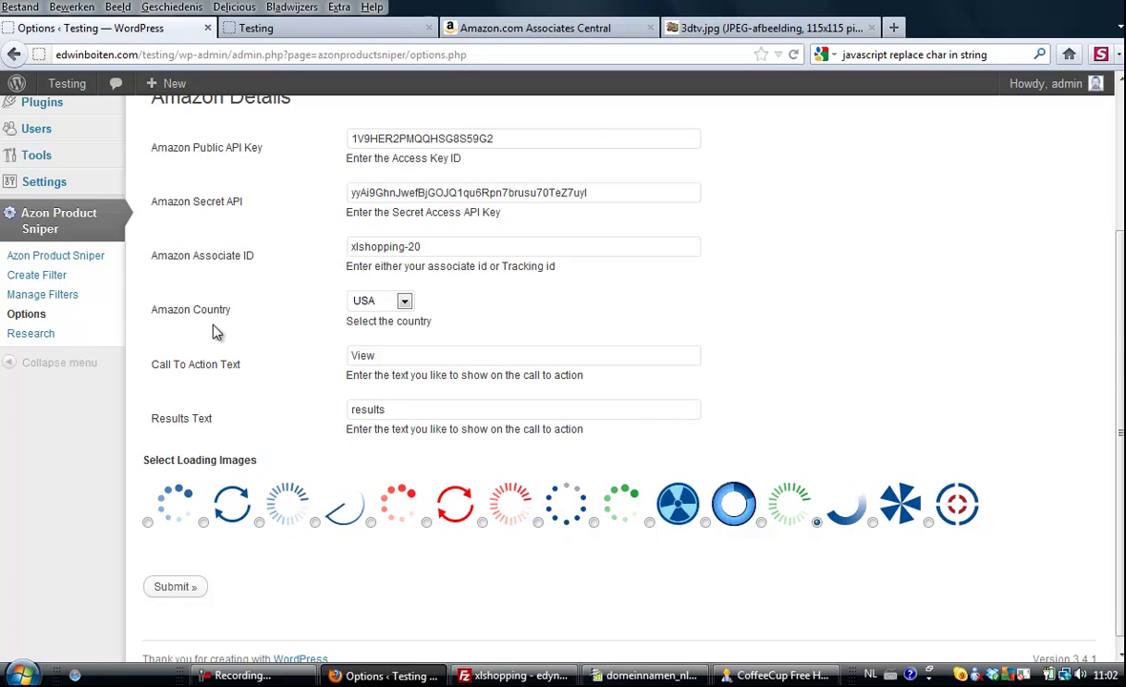
{"action": "left_click", "coordinate": [39, 339]}
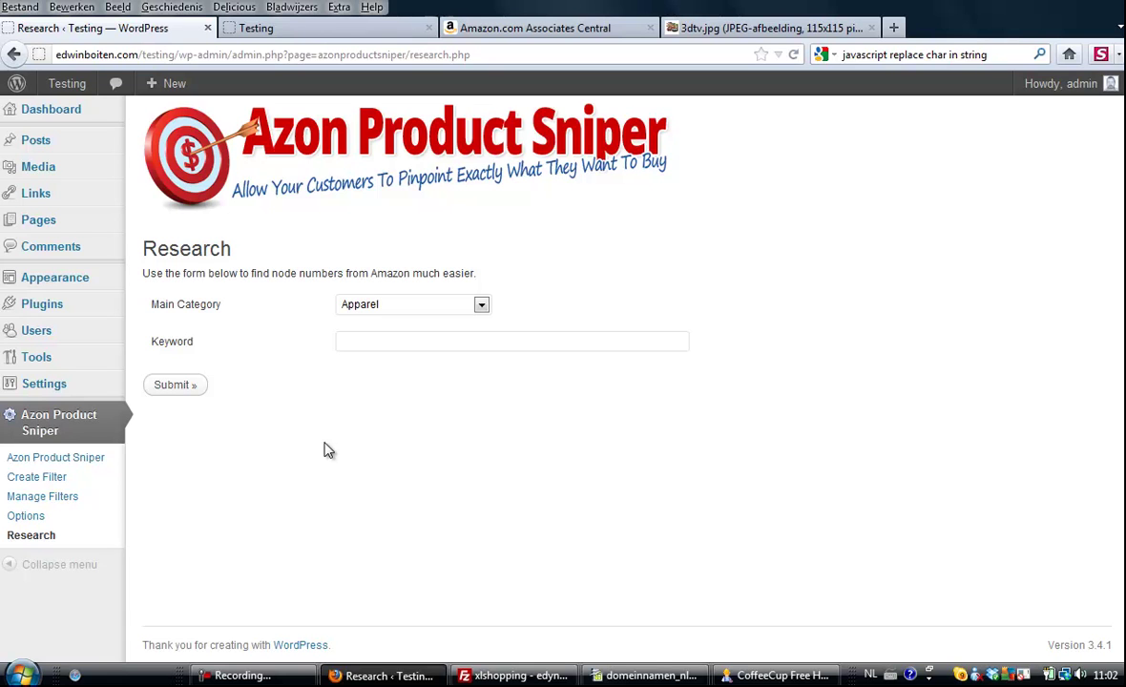
Research node numbers for keyword 'Tv' under the Electronics main category
{"action": "left_click", "coordinate": [483, 306]}
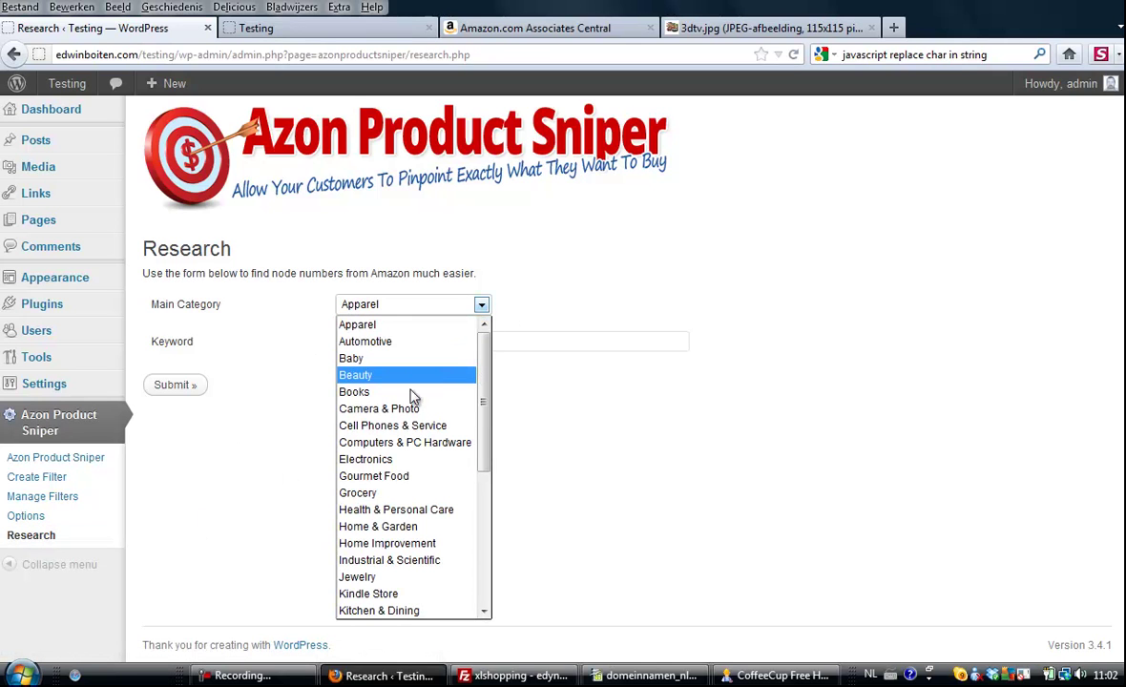
{"action": "left_click", "coordinate": [382, 459]}
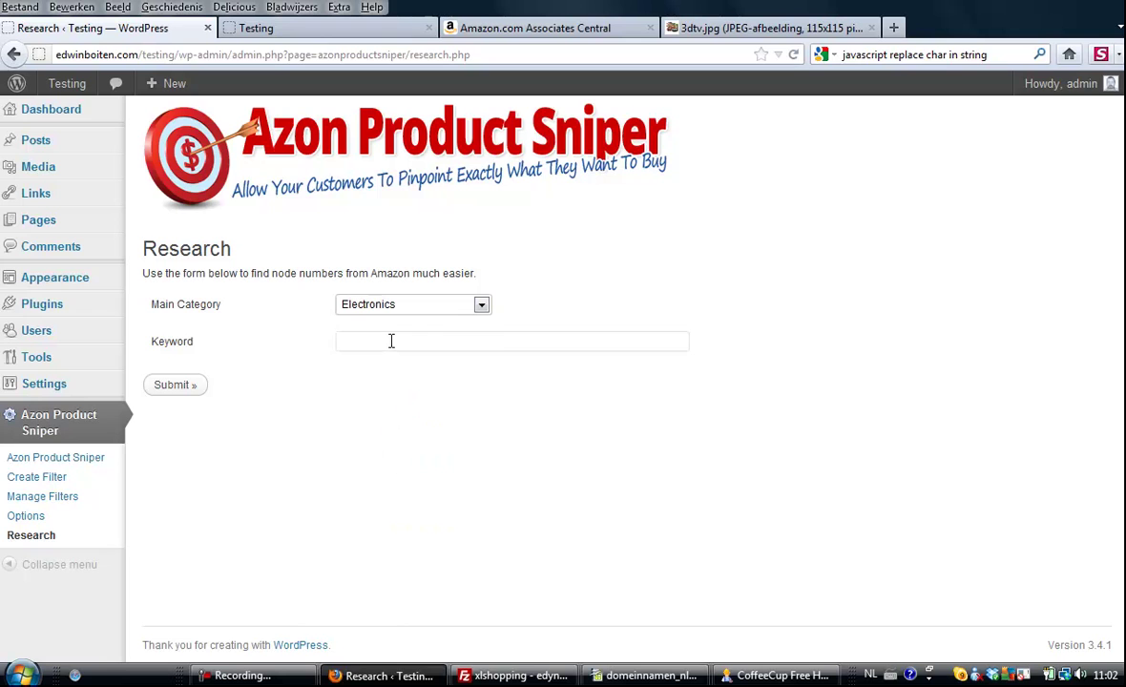
{"action": "left_click", "coordinate": [391, 341]}
{"action": "type", "text": "T"}
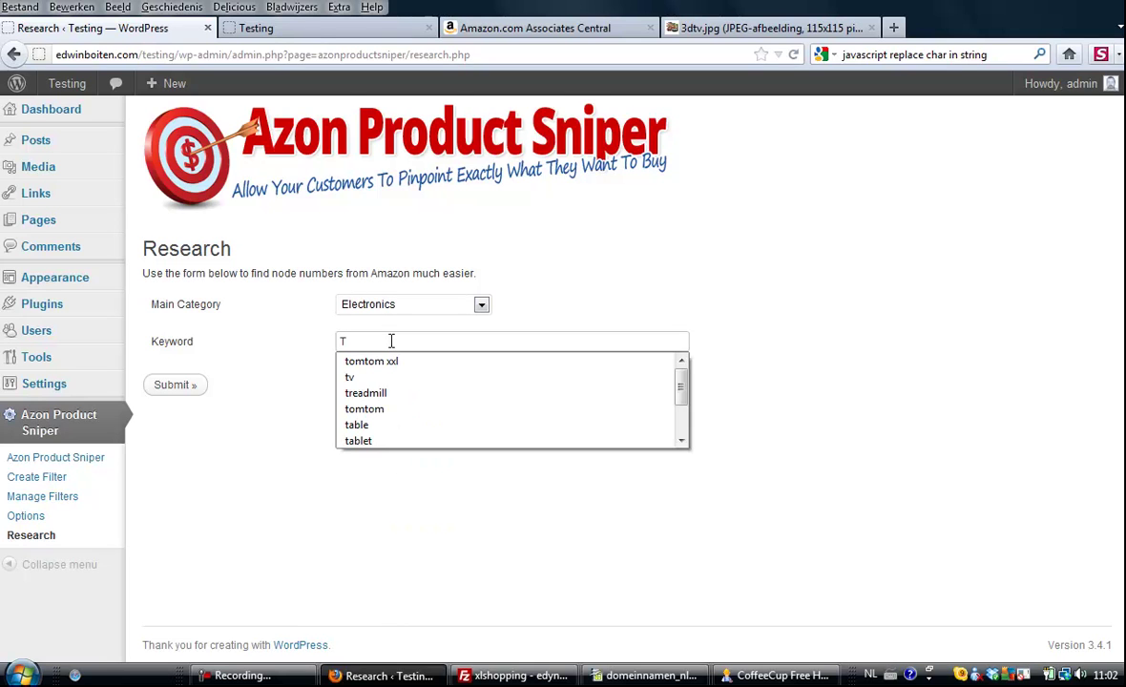
{"action": "type", "text": "v"}
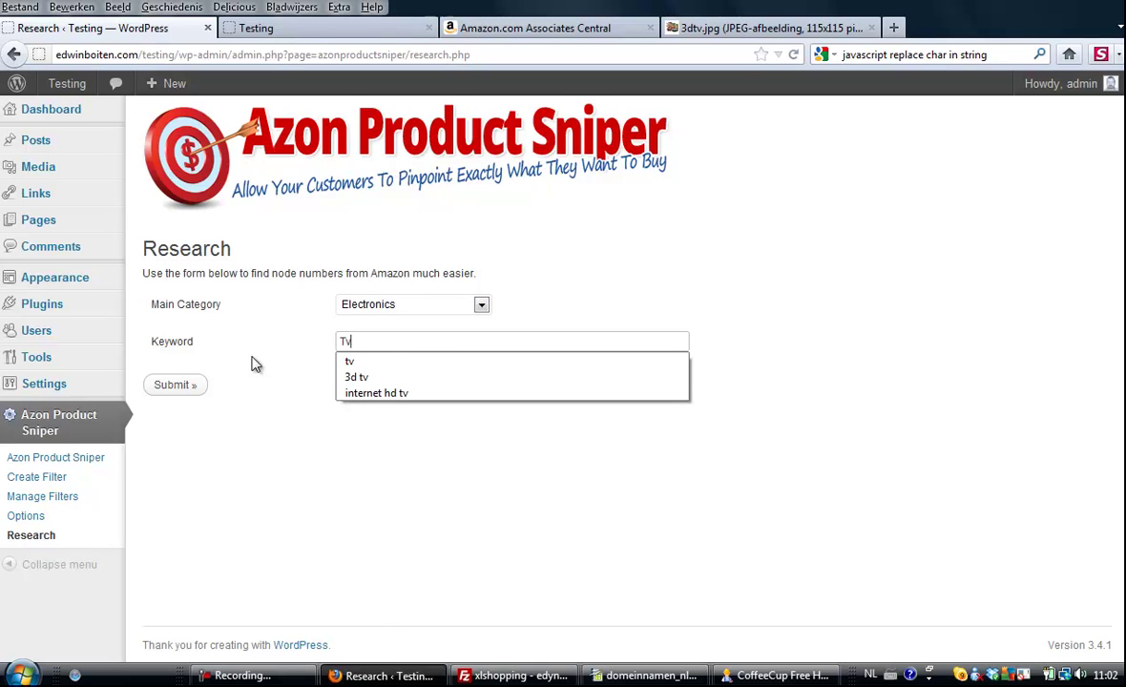
{"action": "left_click", "coordinate": [190, 385]}
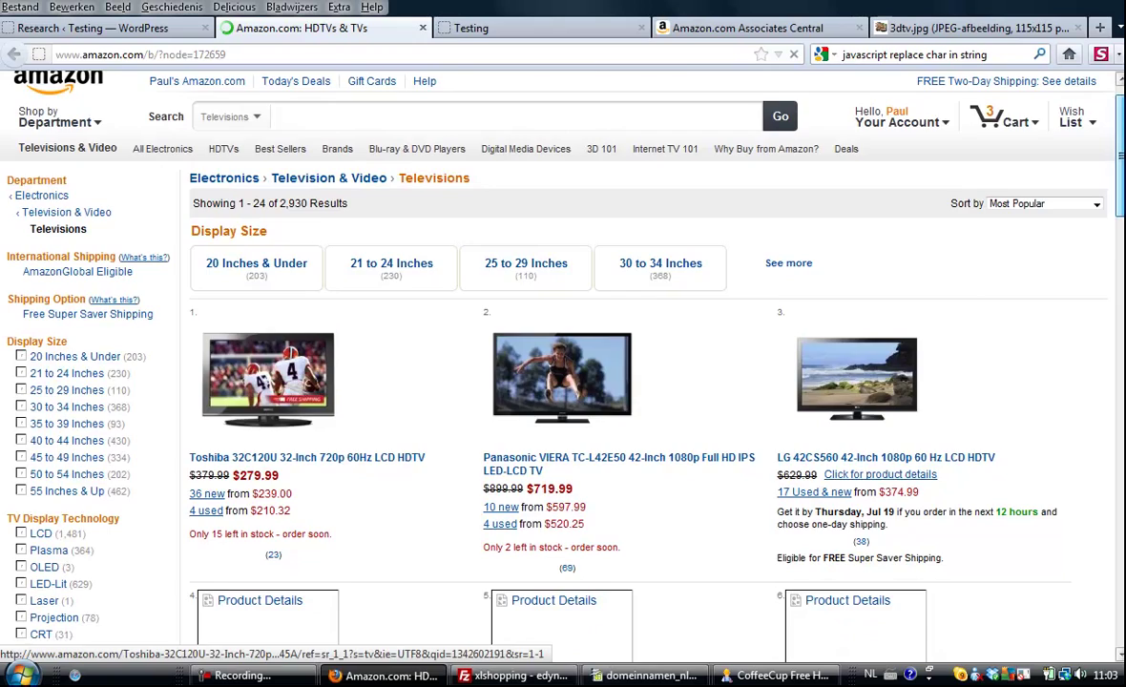
{"action": "scroll", "coordinate": [1121, 263], "scroll_direction": "down", "scroll_amount": 4}
{"action": "scroll", "coordinate": [1122, 263], "scroll_direction": "down", "scroll_amount": 5}
{"action": "scroll", "coordinate": [1121, 263], "scroll_direction": "down", "scroll_amount": 3}
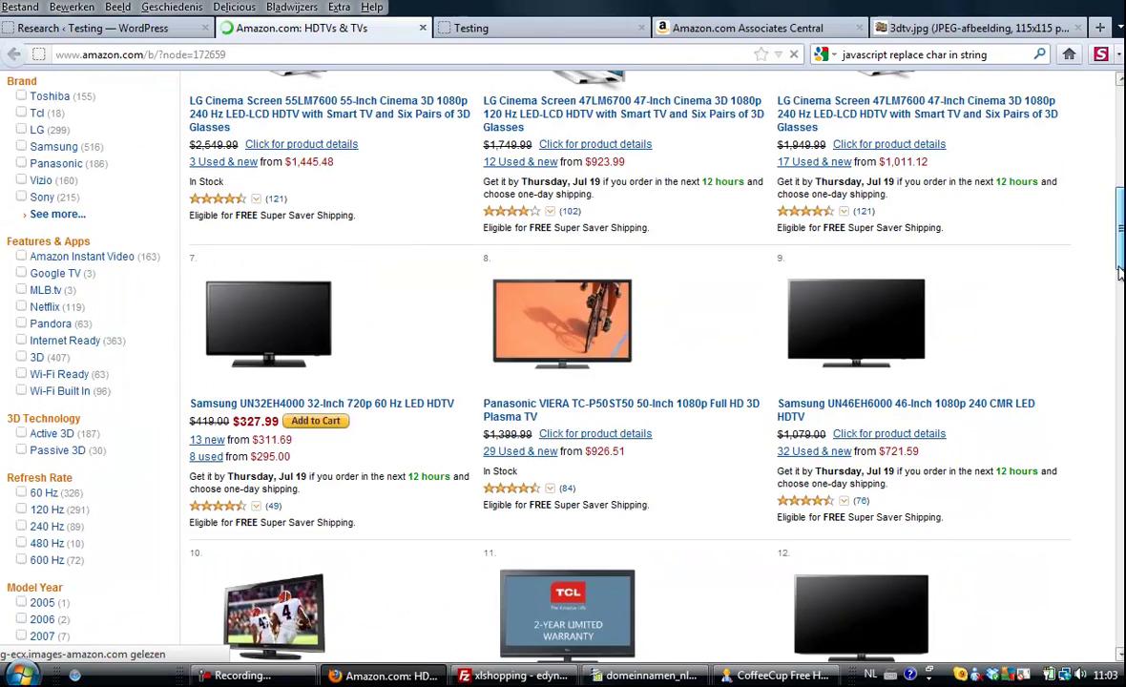
{"action": "scroll", "coordinate": [1124, 322], "scroll_direction": "down", "scroll_amount": 4}
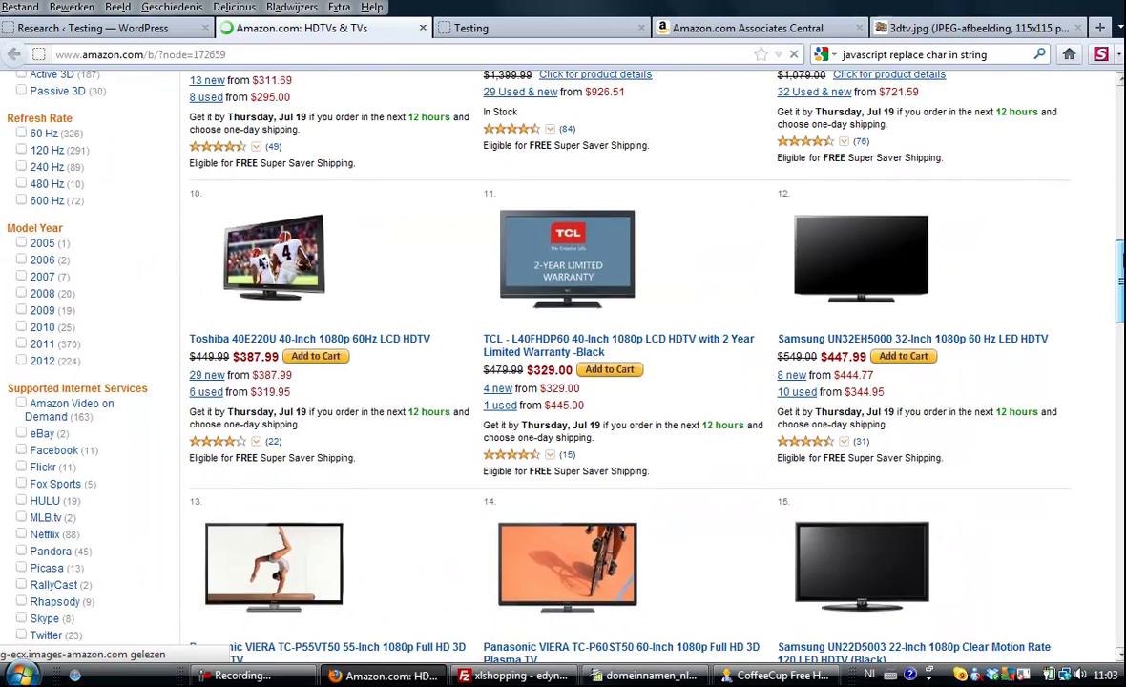
{"action": "scroll", "coordinate": [1124, 210], "scroll_direction": "up", "scroll_amount": 8}
{"action": "scroll", "coordinate": [1124, 107], "scroll_direction": "up", "scroll_amount": 4}
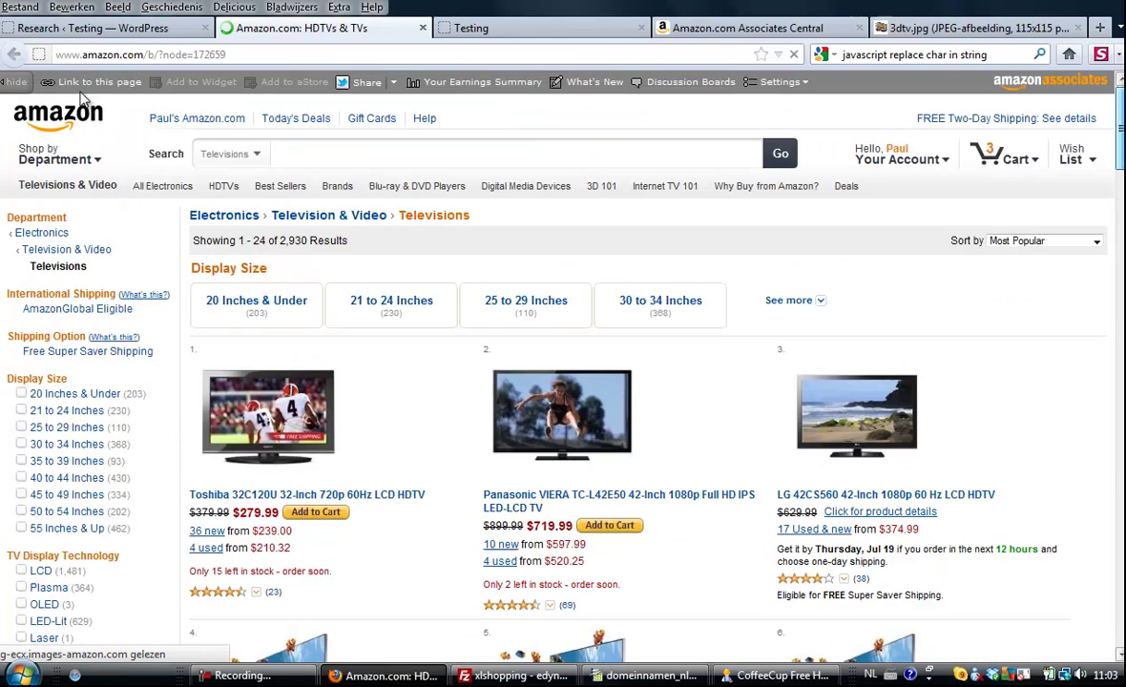
Copy the Televisions node number 172659 from the research results
{"action": "left_click", "coordinate": [77, 30]}
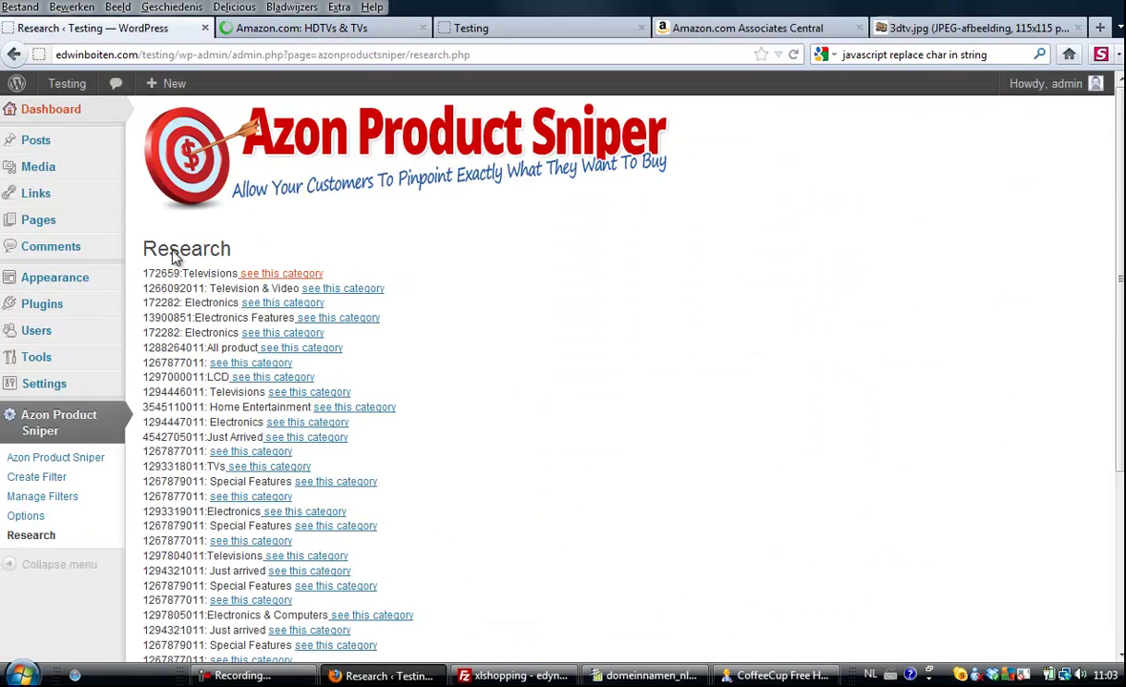
{"action": "triple_click", "coordinate": [143, 273]}
{"action": "left_click", "coordinate": [142, 273]}
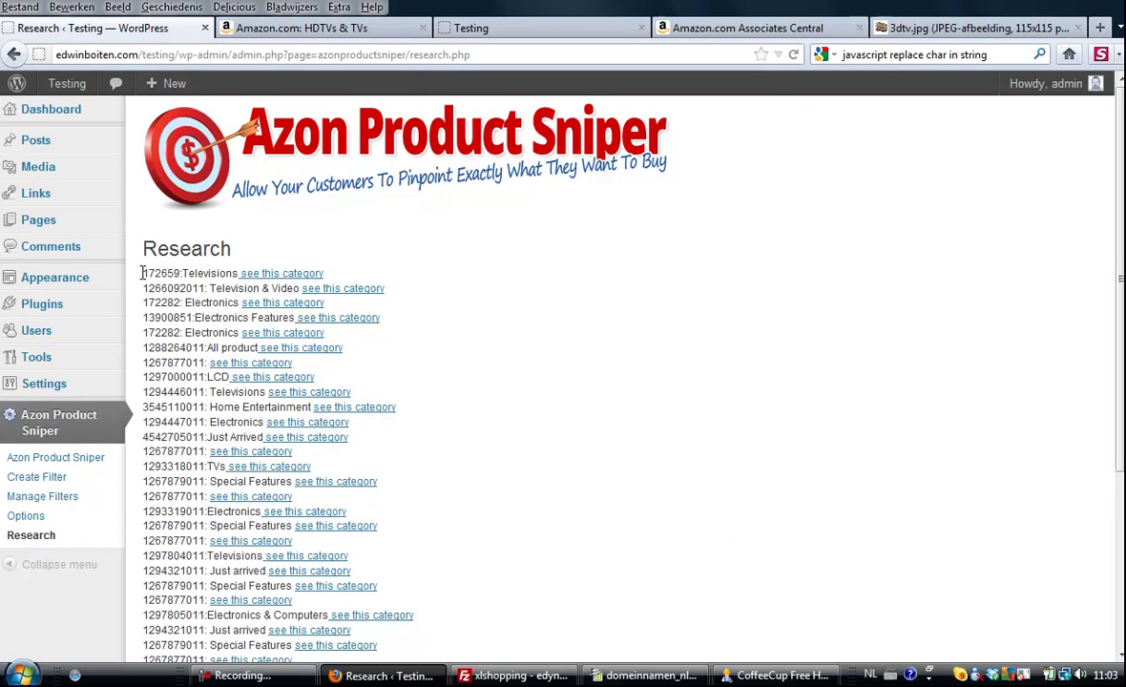
{"action": "double_click", "coordinate": [144, 273]}
{"action": "key", "text": "ctrl+c"}
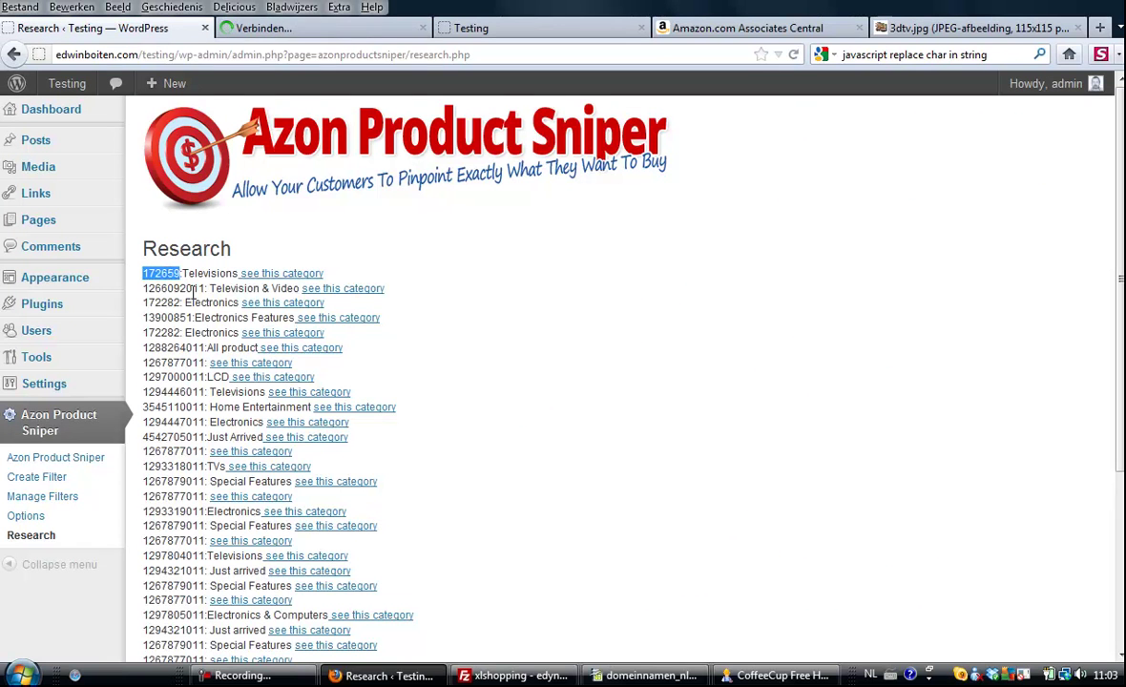
Start a new filter named 'Tv' with browse node 172659
{"action": "left_click", "coordinate": [47, 478]}
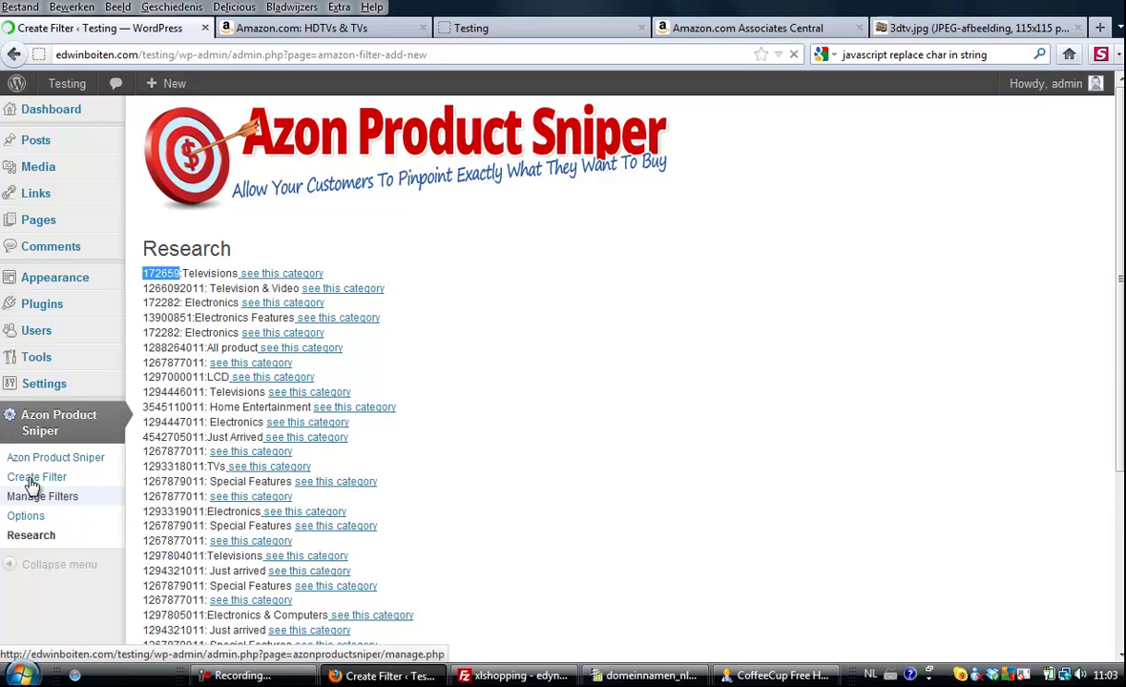
{"action": "left_click", "coordinate": [391, 335]}
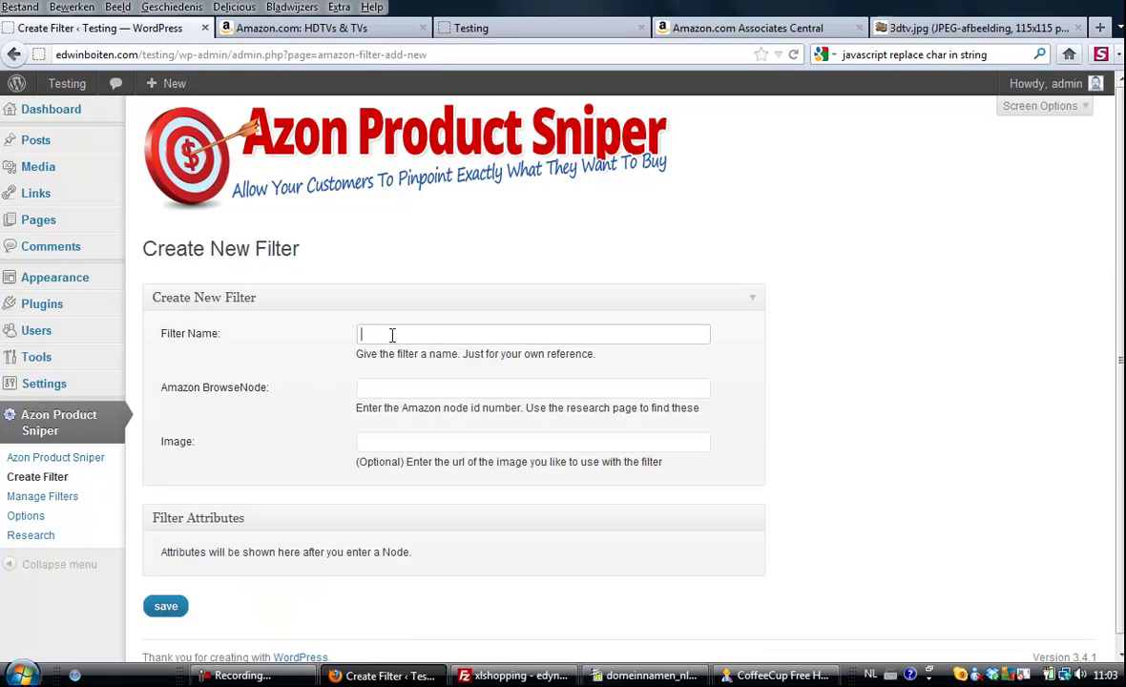
{"action": "type", "text": "Tv"}
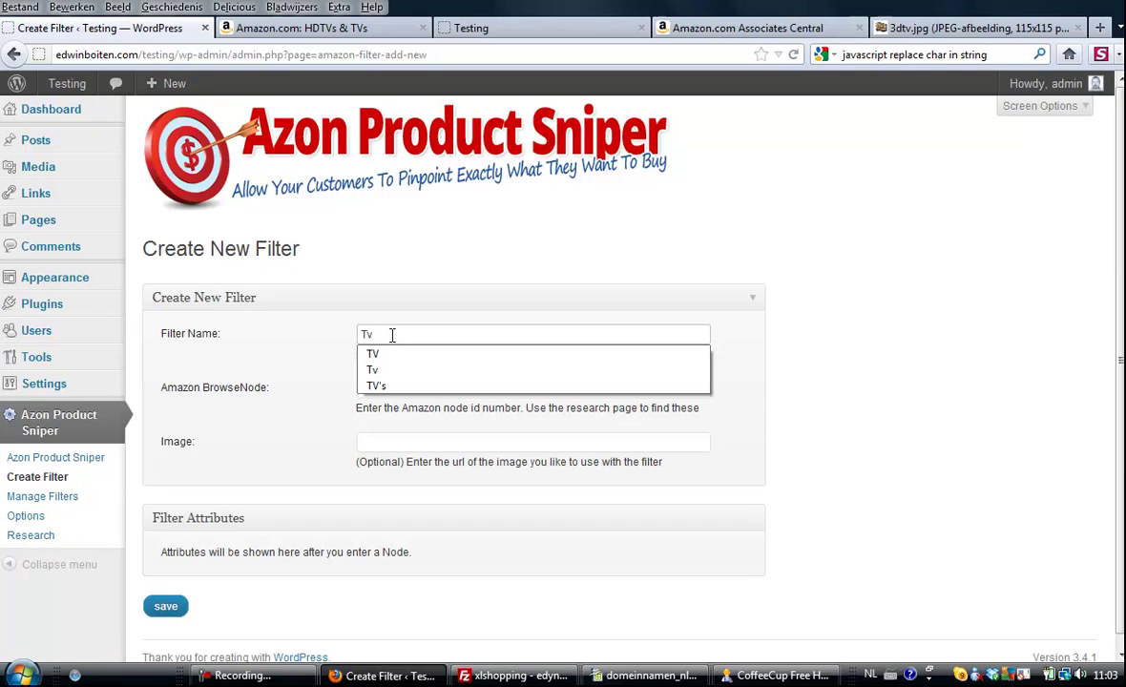
{"action": "left_click", "coordinate": [485, 319]}
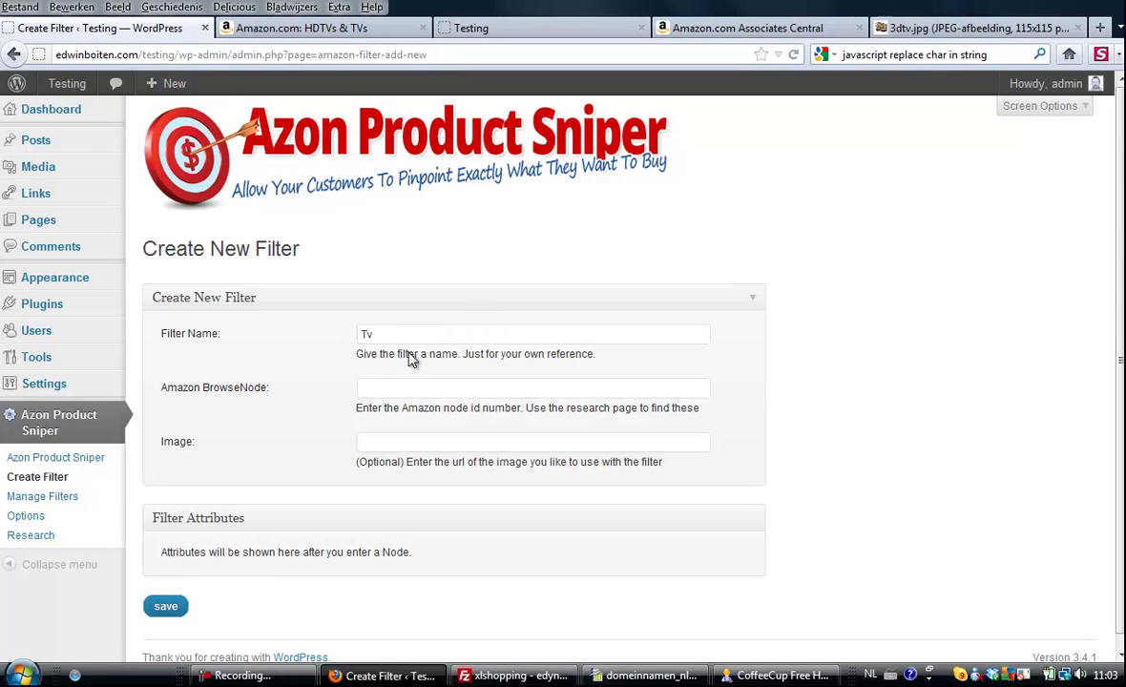
{"action": "left_click", "coordinate": [403, 390]}
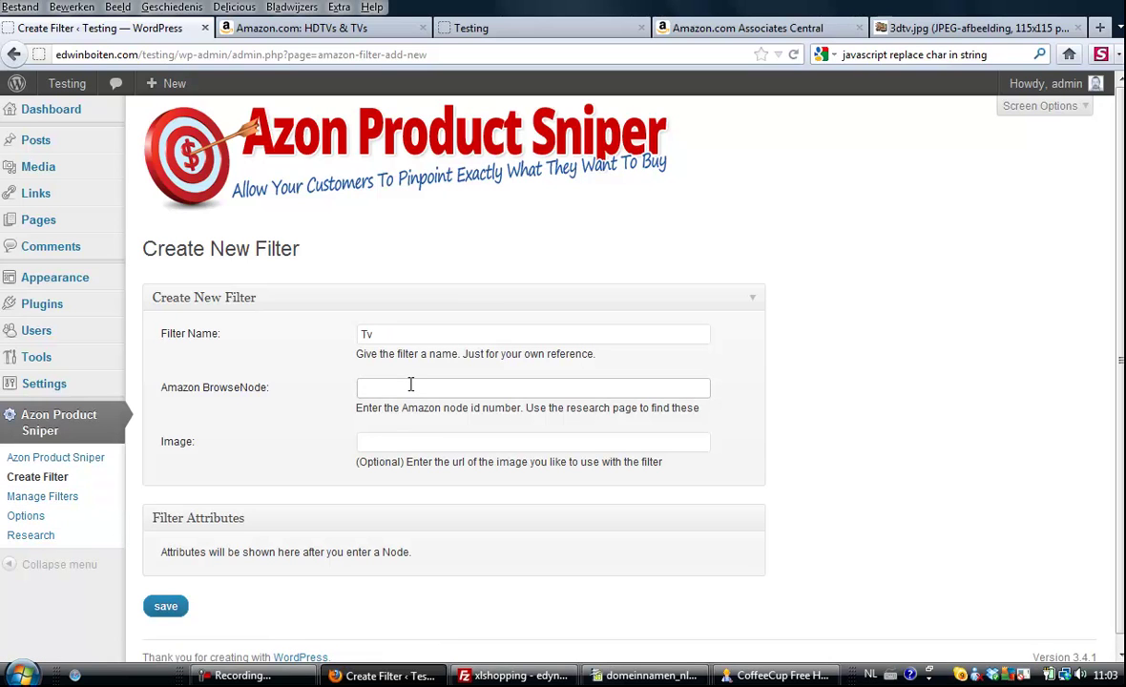
{"action": "key", "text": "ctrl+v"}
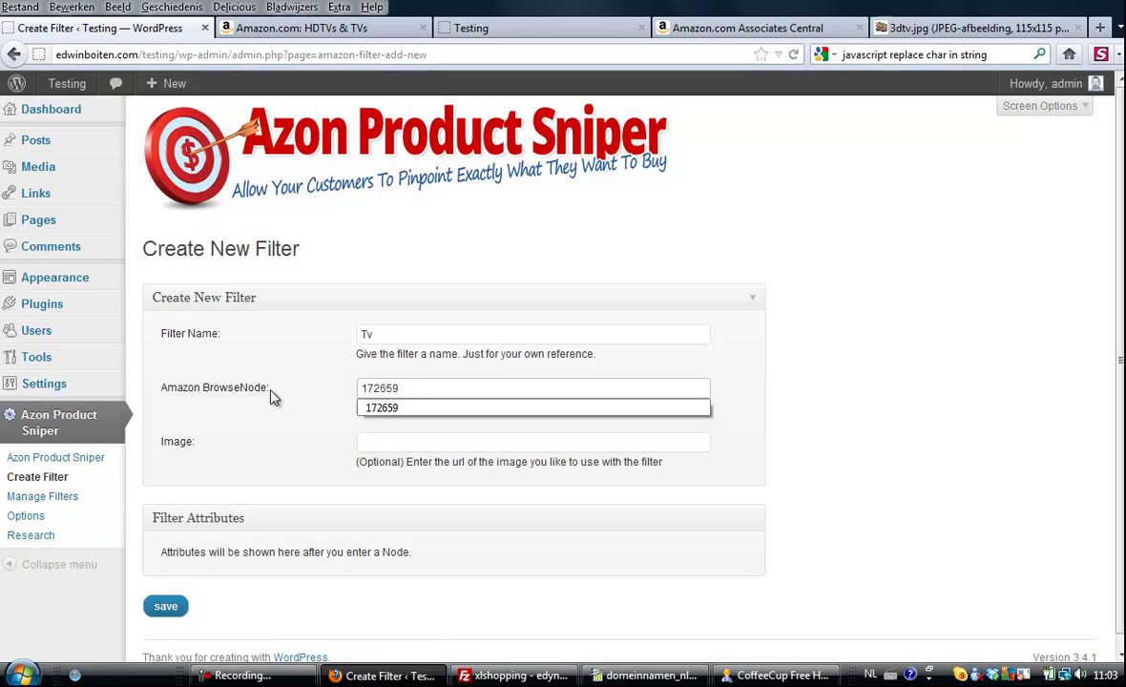
{"action": "left_click", "coordinate": [271, 392]}
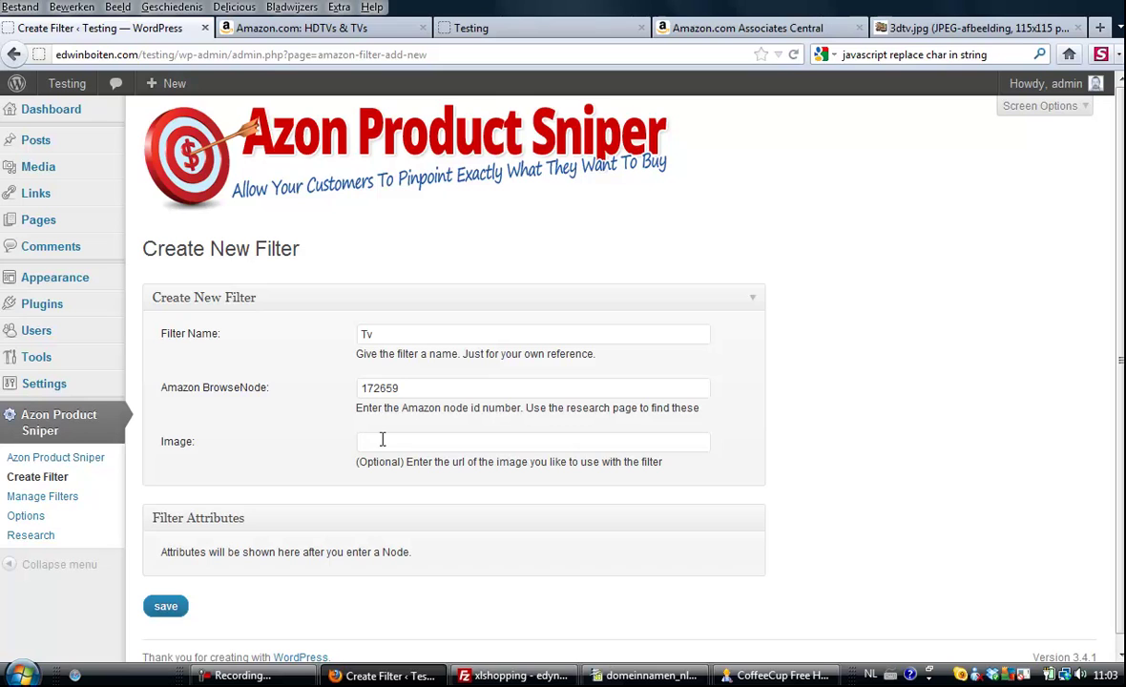
Paste the 3dtv.jpg image address into the filter and save it
{"action": "left_click", "coordinate": [380, 441]}
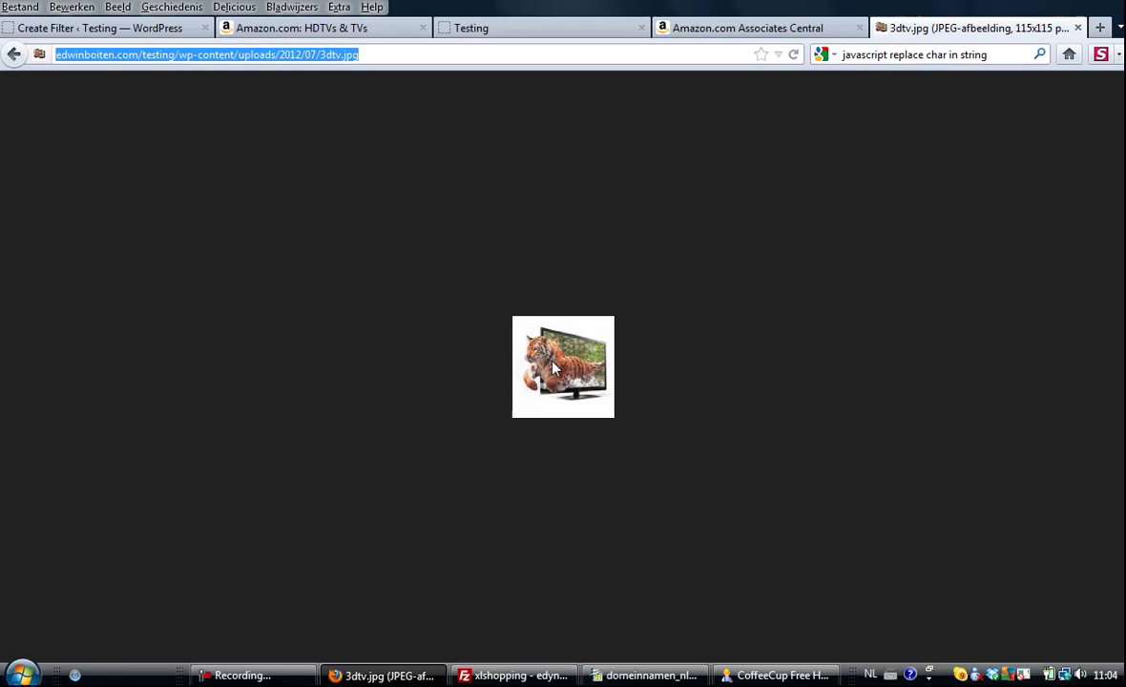
{"action": "left_click", "coordinate": [158, 30]}
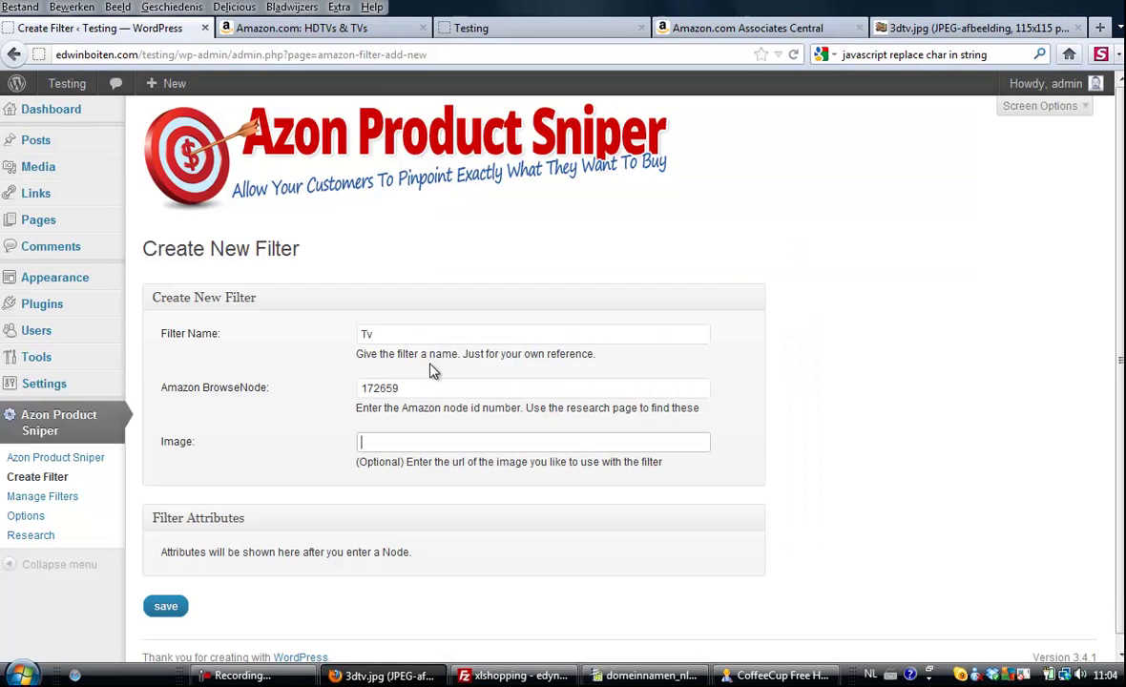
{"action": "type", "text": "http://edwinboiten.com/testing/wp-content/uploads/2012/07/3dtv.jpg"}
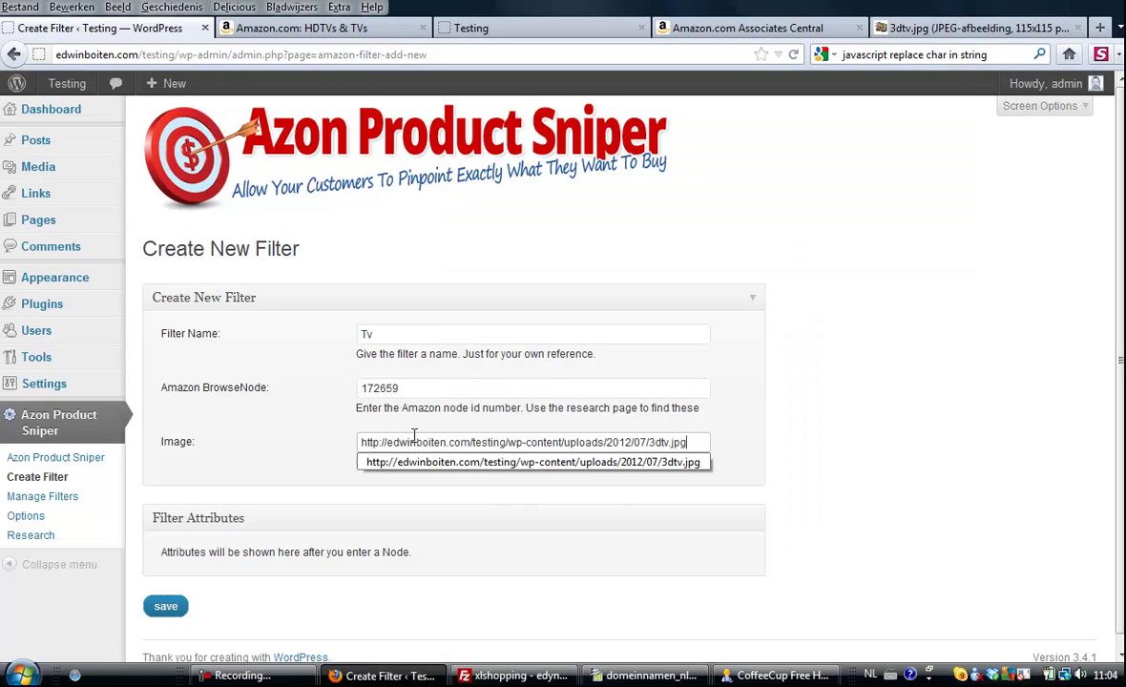
{"action": "left_click", "coordinate": [324, 465]}
{"action": "left_click", "coordinate": [169, 608]}
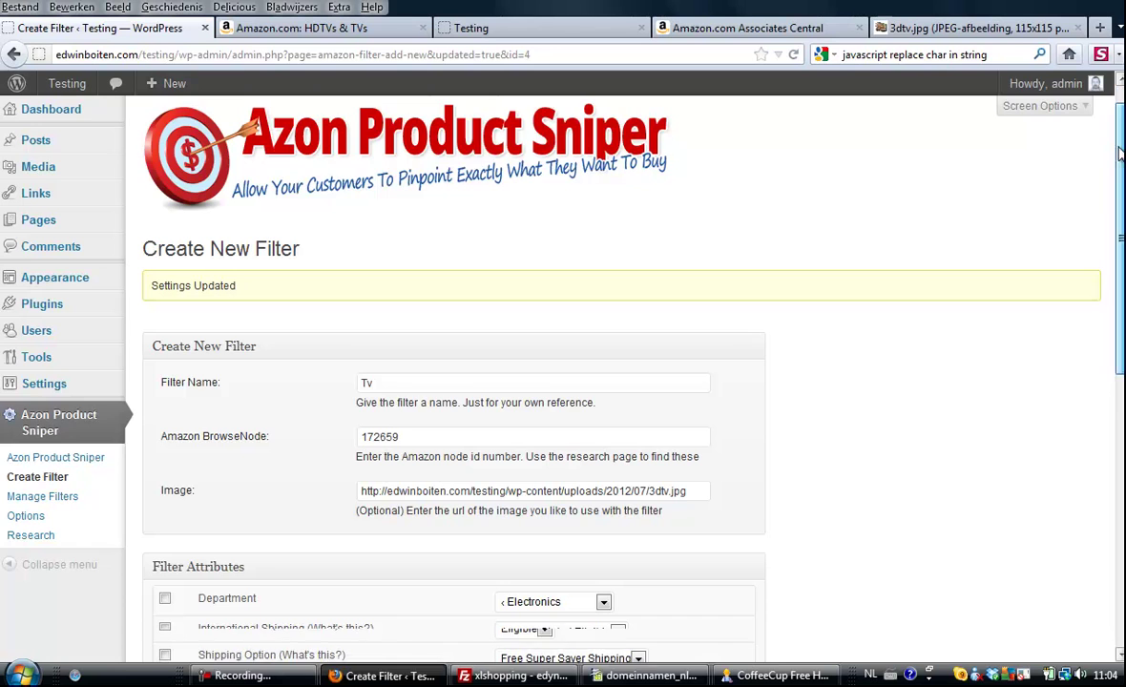
Tick Display Size, TV Display Technology (LCD), Resolution, Brand and 3D Technology attributes
{"action": "scroll", "coordinate": [1123, 215], "scroll_direction": "down", "scroll_amount": 2}
{"action": "left_click_drag", "start_coordinate": [1123, 215], "coordinate": [1119, 330]}
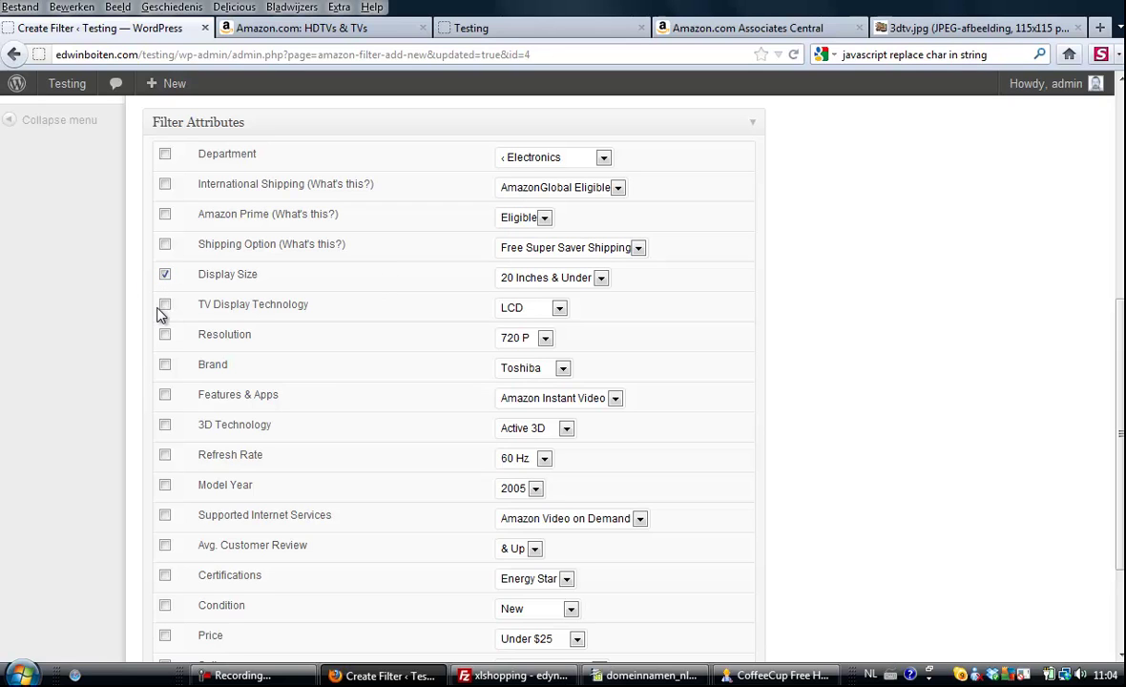
{"action": "left_click", "coordinate": [559, 307]}
{"action": "left_click", "coordinate": [444, 323]}
{"action": "left_click", "coordinate": [168, 337]}
{"action": "left_click", "coordinate": [165, 367]}
{"action": "left_click", "coordinate": [165, 425]}
Add Price and Condition, save the attributes, and go to Manage Filters
{"action": "scroll", "coordinate": [344, 466], "scroll_direction": "down", "scroll_amount": 2}
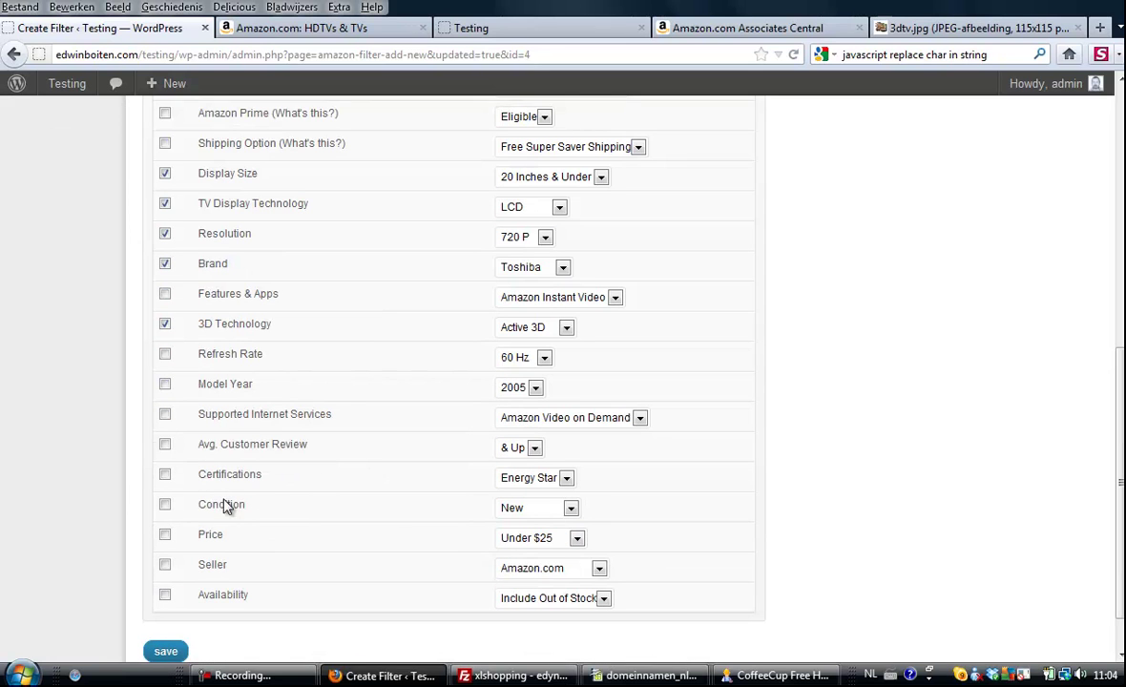
{"action": "left_click", "coordinate": [165, 536]}
{"action": "left_click", "coordinate": [166, 507]}
{"action": "left_click", "coordinate": [166, 652]}
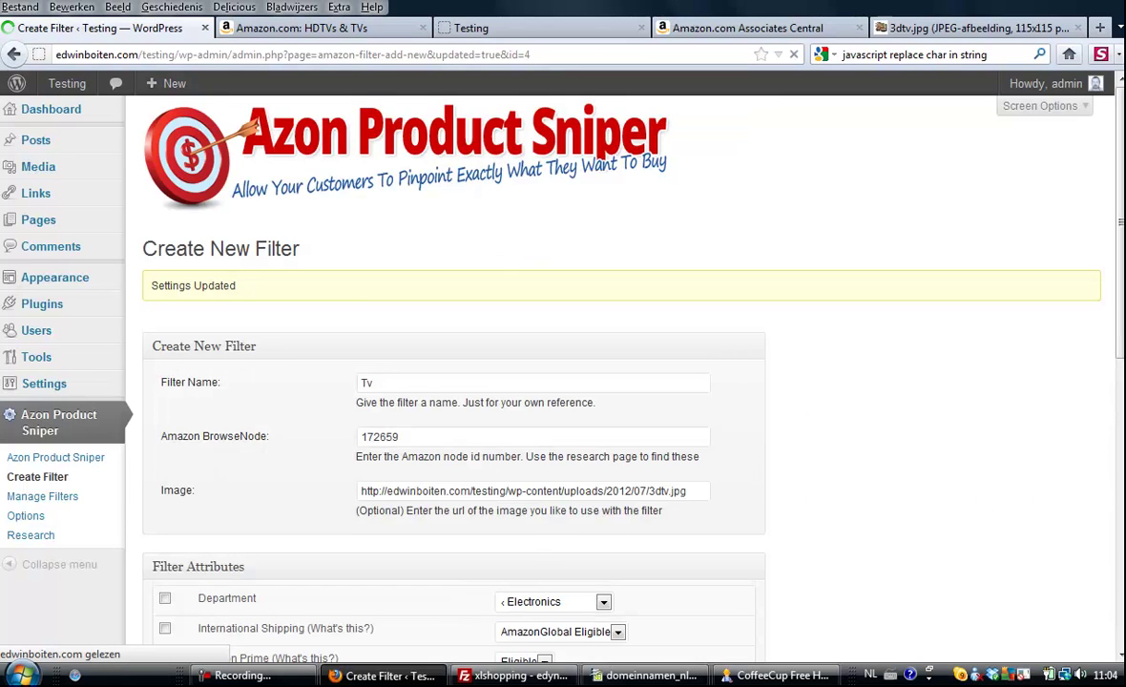
{"action": "scroll", "coordinate": [712, 423], "scroll_direction": "down", "scroll_amount": 2}
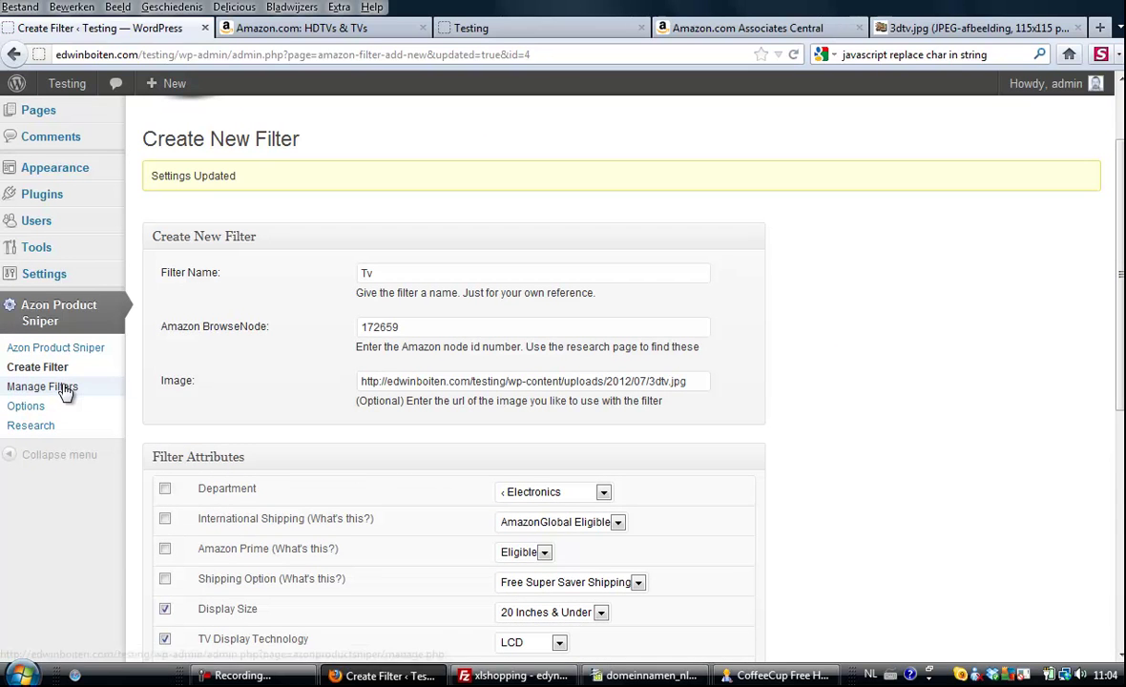
{"action": "left_click", "coordinate": [63, 389]}
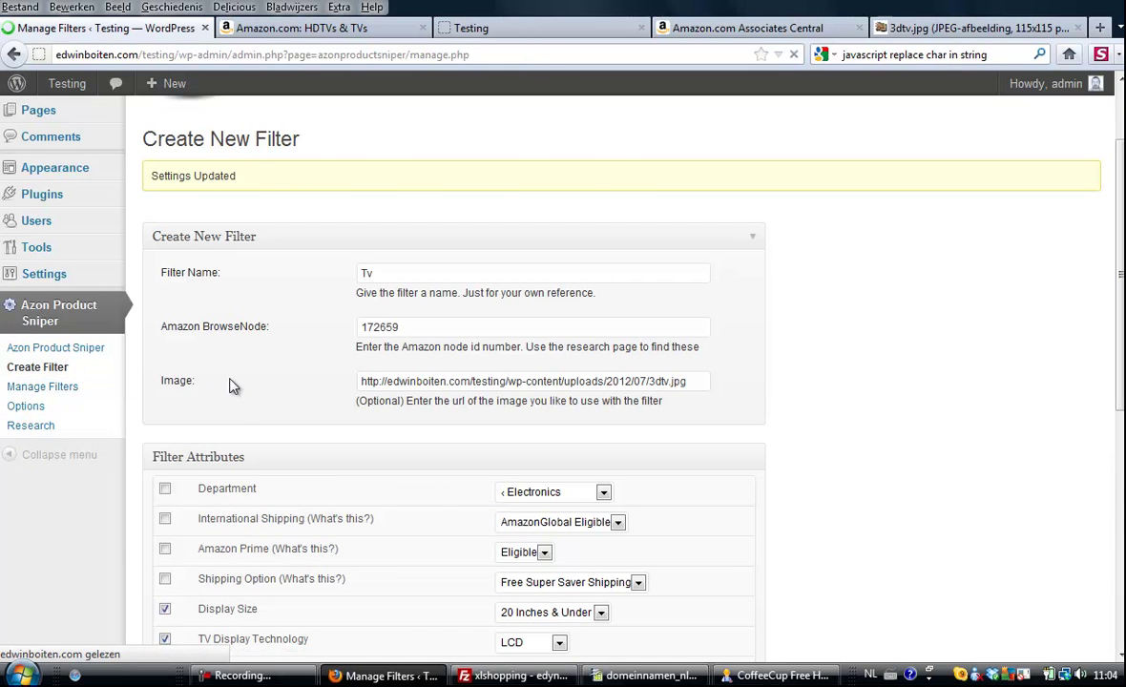
Open the Tv filter's Edit Table page and scroll through its saved attributes
{"action": "left_click", "coordinate": [1050, 322]}
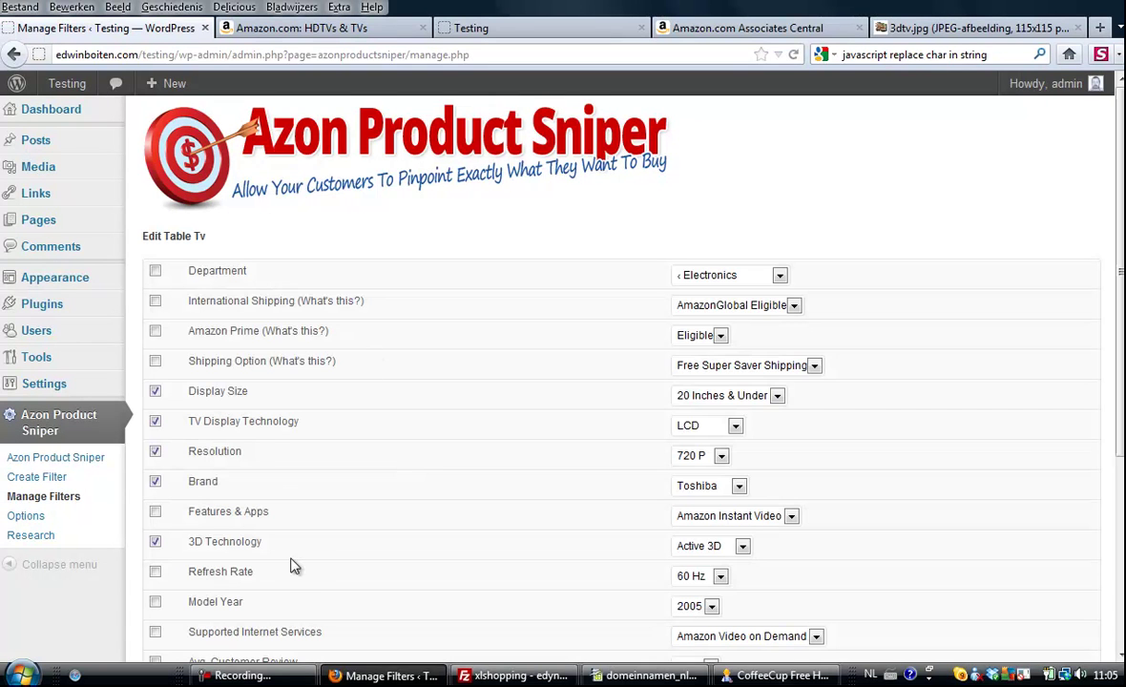
{"action": "scroll", "coordinate": [315, 539], "scroll_direction": "down", "scroll_amount": 4}
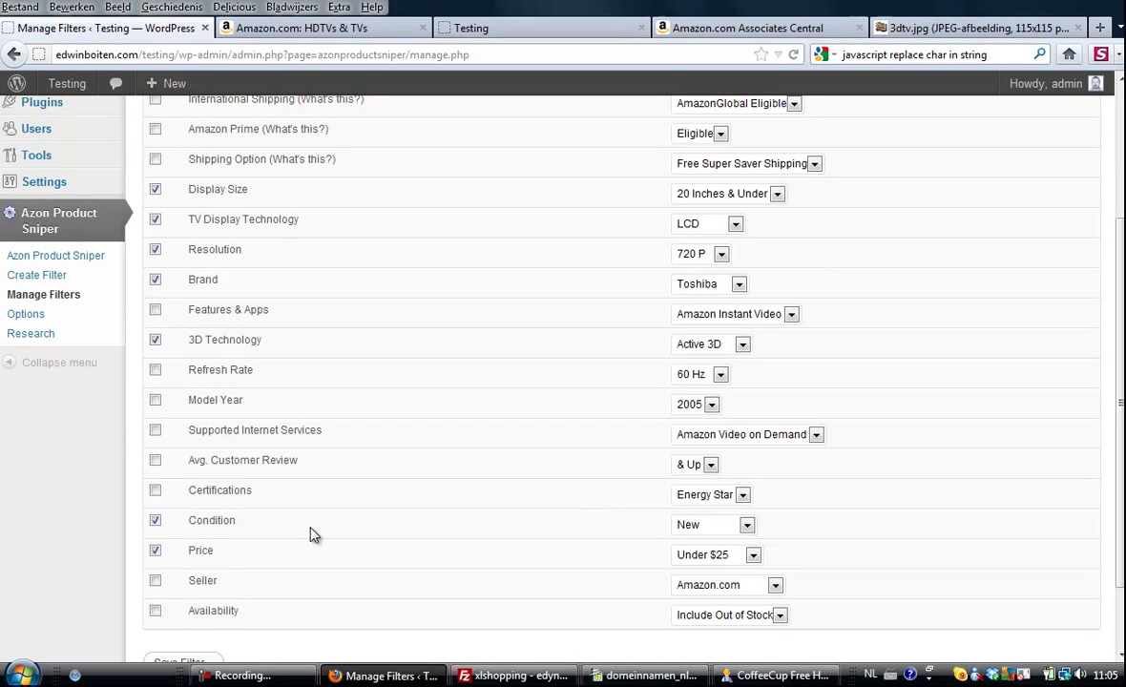
{"action": "scroll", "coordinate": [309, 525], "scroll_direction": "up", "scroll_amount": 4}
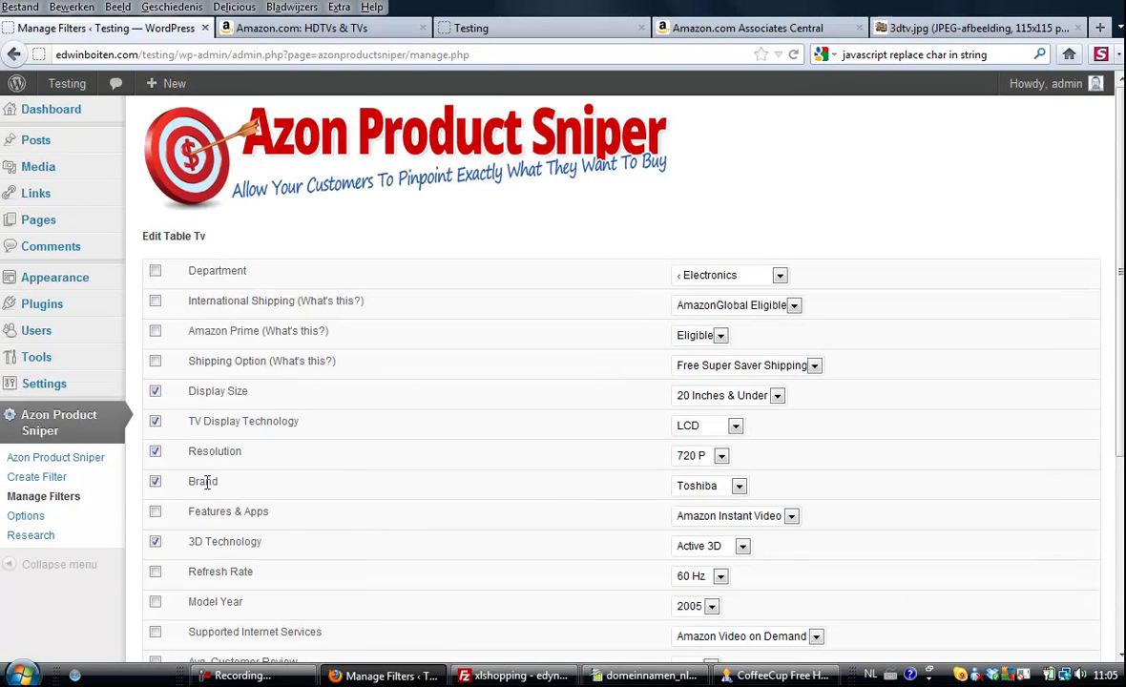
Copy the shortcode [azps id="4"] from Manage Filters and open All Posts
{"action": "left_click", "coordinate": [45, 498]}
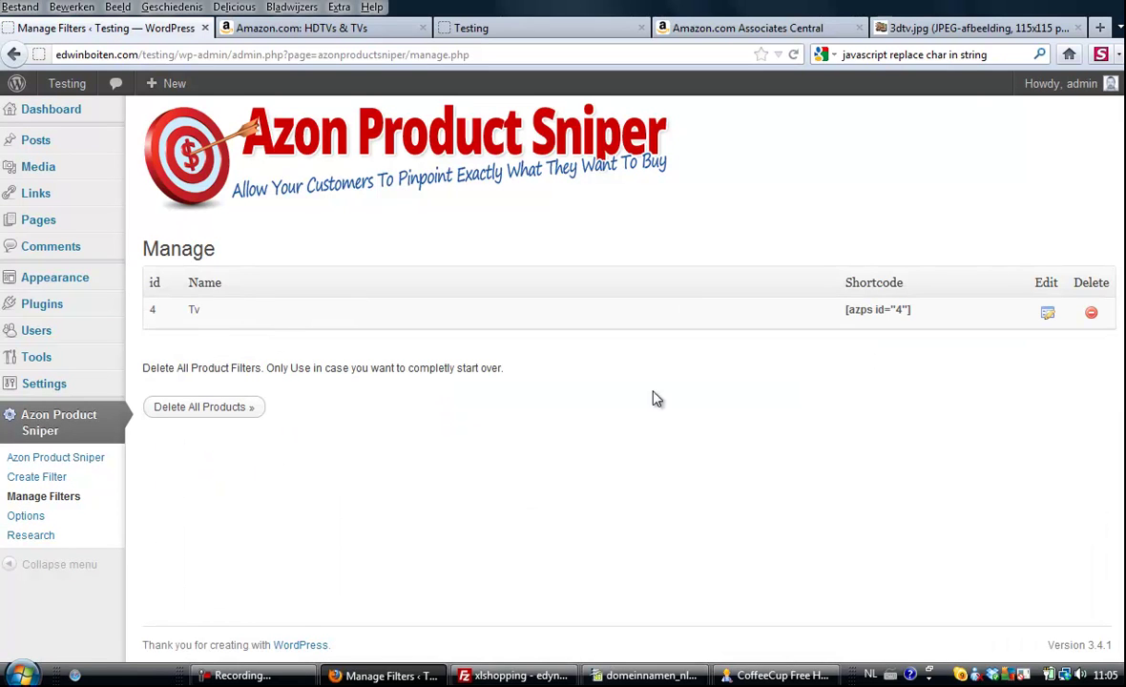
{"action": "left_click_drag", "start_coordinate": [845, 309], "coordinate": [933, 365]}
{"action": "key", "text": "ctrl+c"}
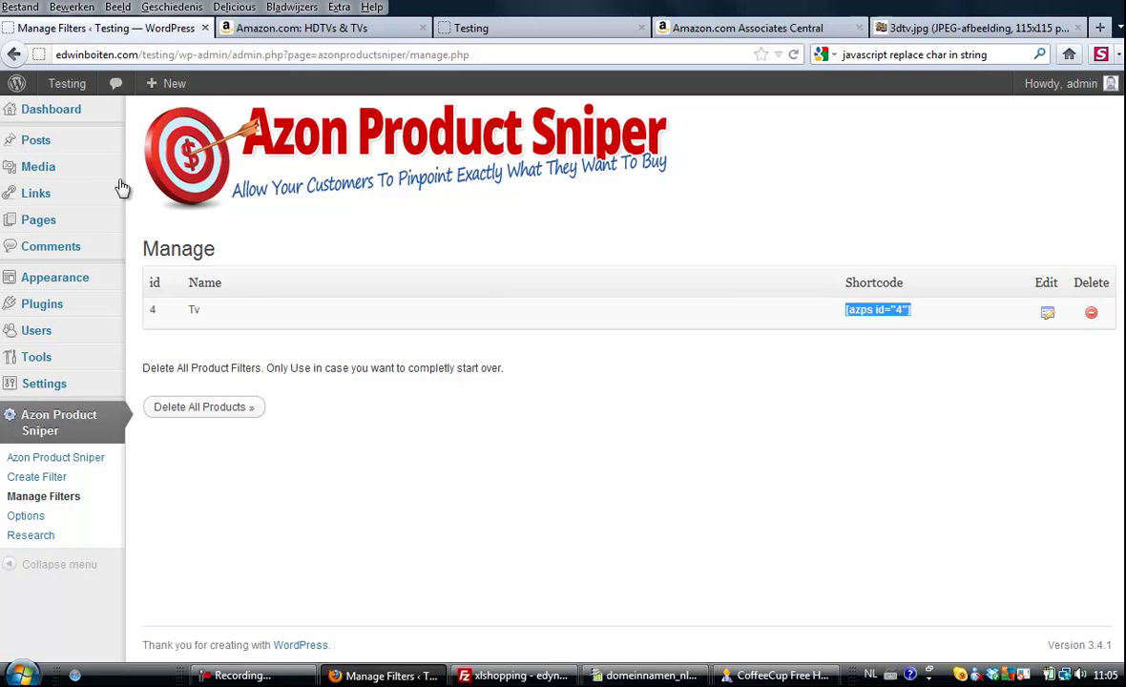
{"action": "mouse_move", "coordinate": [34, 141]}
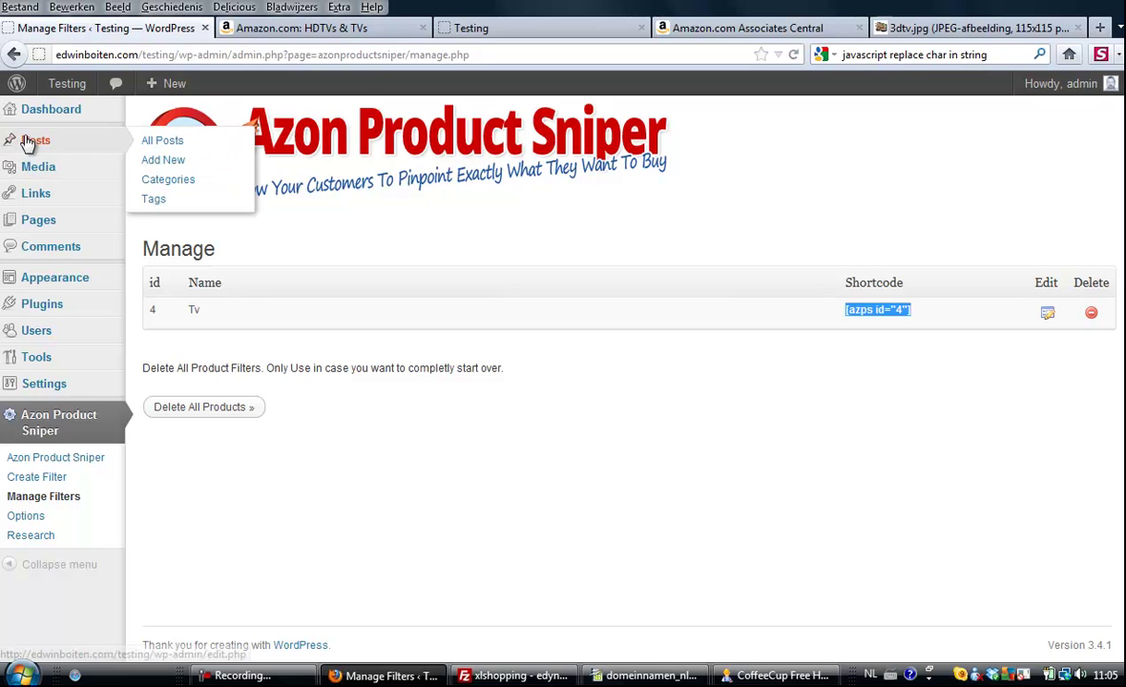
{"action": "left_click", "coordinate": [191, 144]}
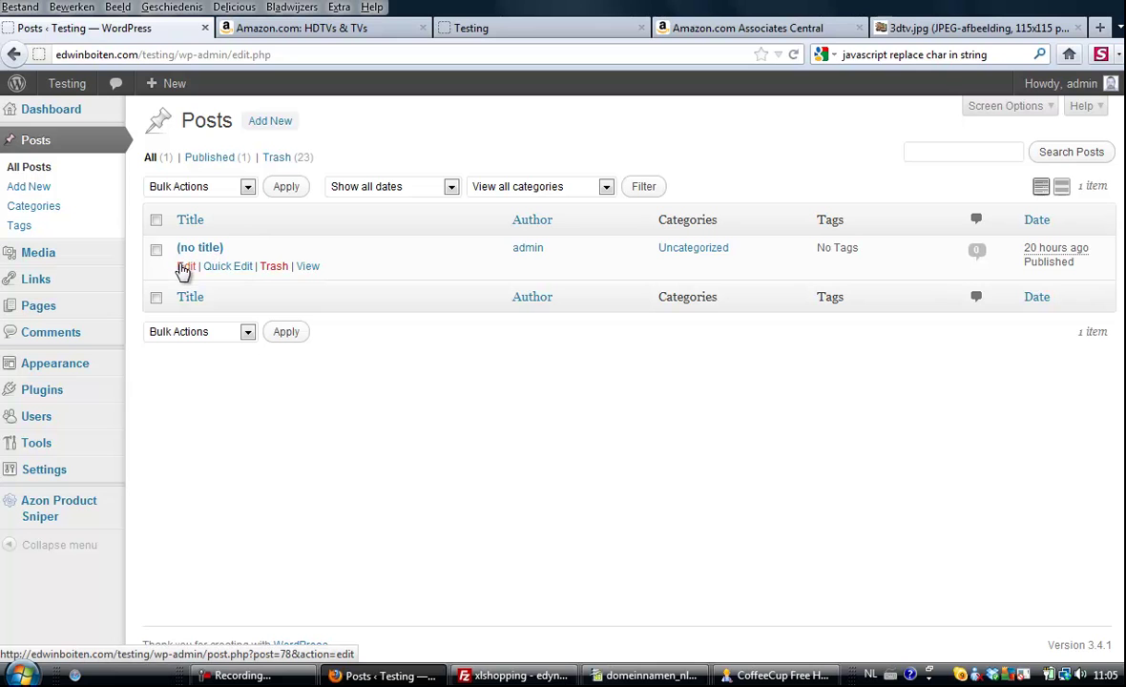
Paste [azps id="4"] below 'testing this' in the untitled post, update, and view it
{"action": "left_click", "coordinate": [184, 269]}
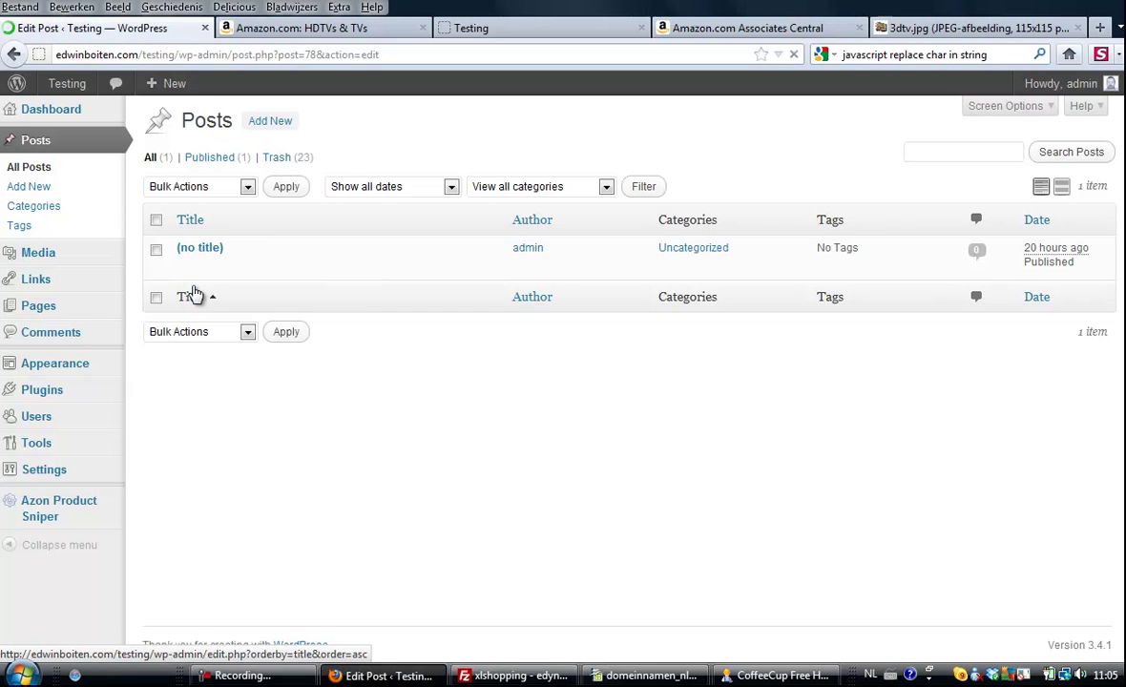
{"action": "left_click", "coordinate": [235, 325]}
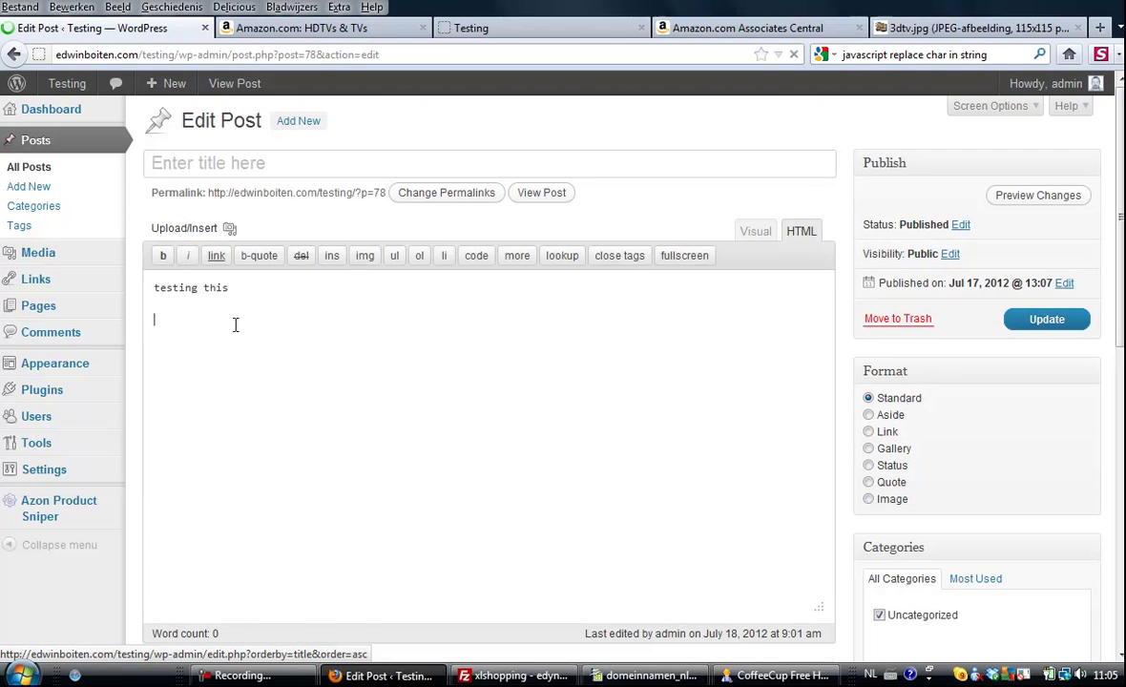
{"action": "key", "text": "ctrl+v"}
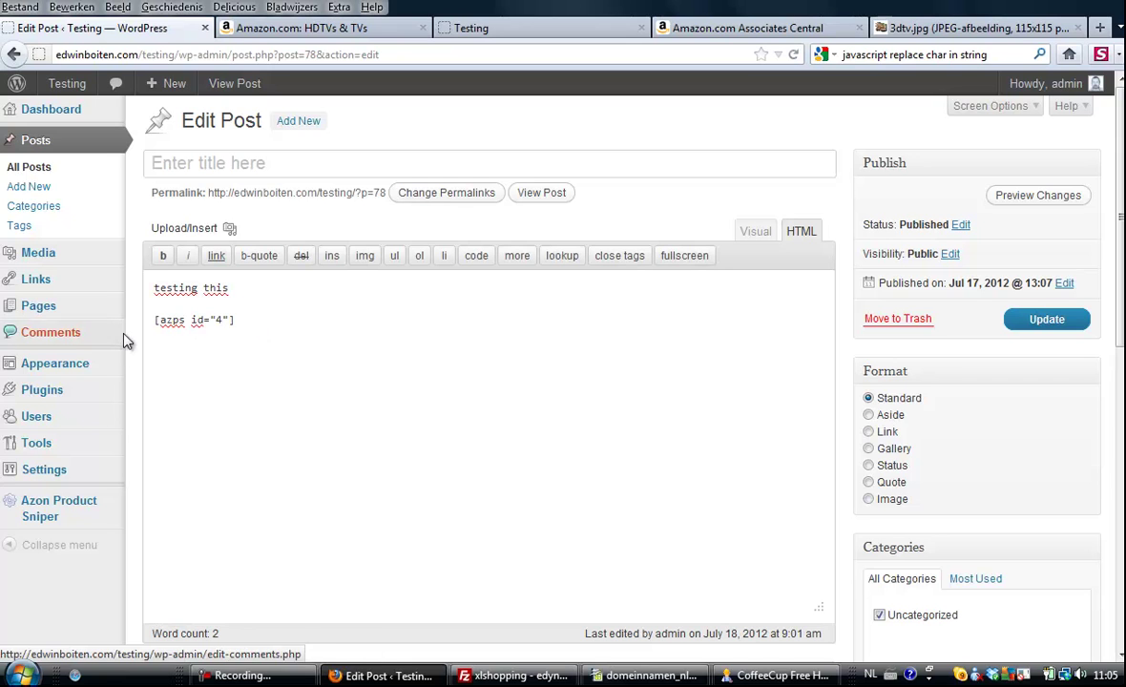
{"action": "left_click", "coordinate": [1025, 324]}
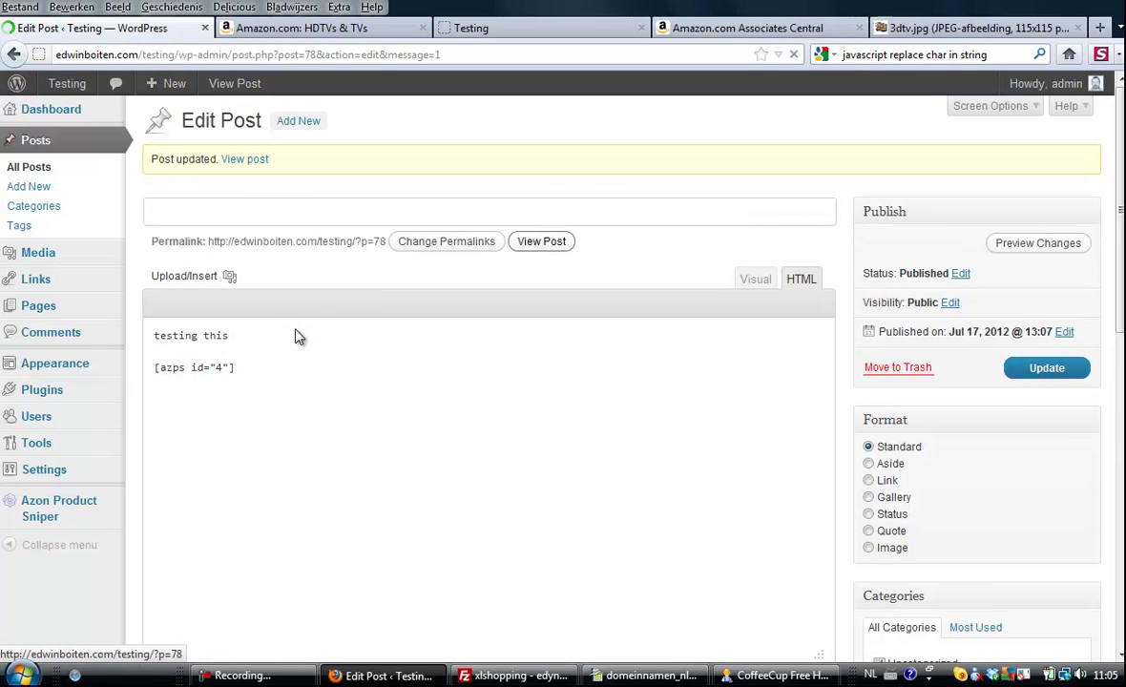
{"action": "left_click", "coordinate": [541, 242]}
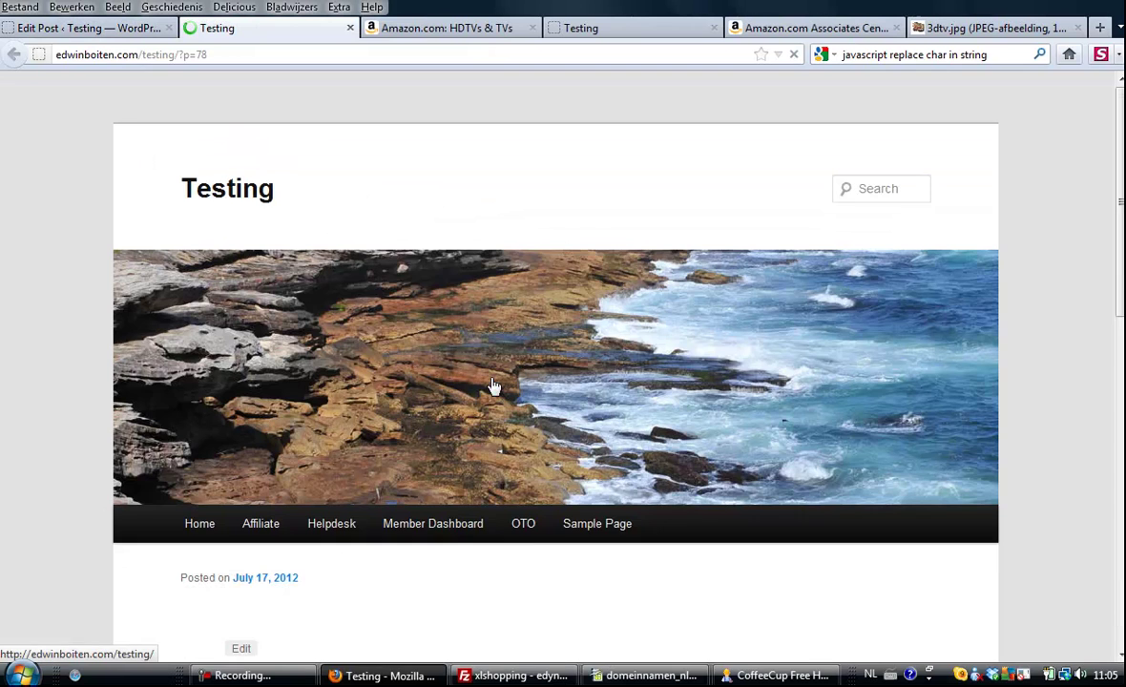
Scroll the live post down to the TV widget with seven selection lists and 2,923 results
{"action": "scroll", "coordinate": [1123, 202], "scroll_direction": "down", "scroll_amount": 3}
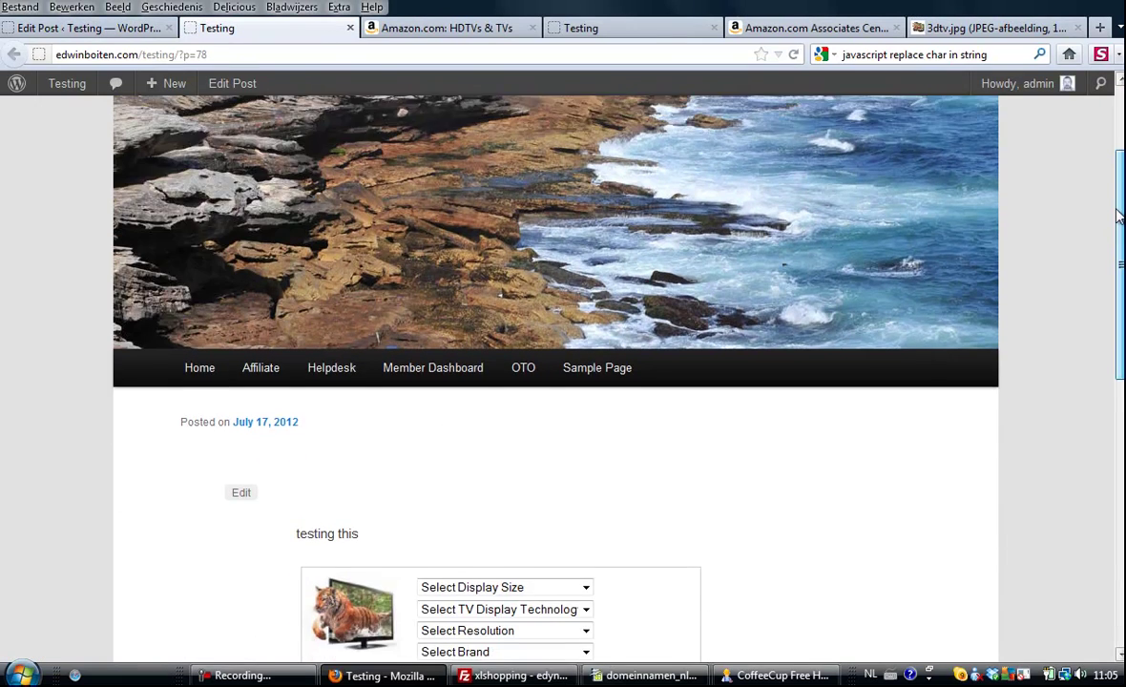
{"action": "left_click_drag", "start_coordinate": [1123, 194], "coordinate": [1120, 217]}
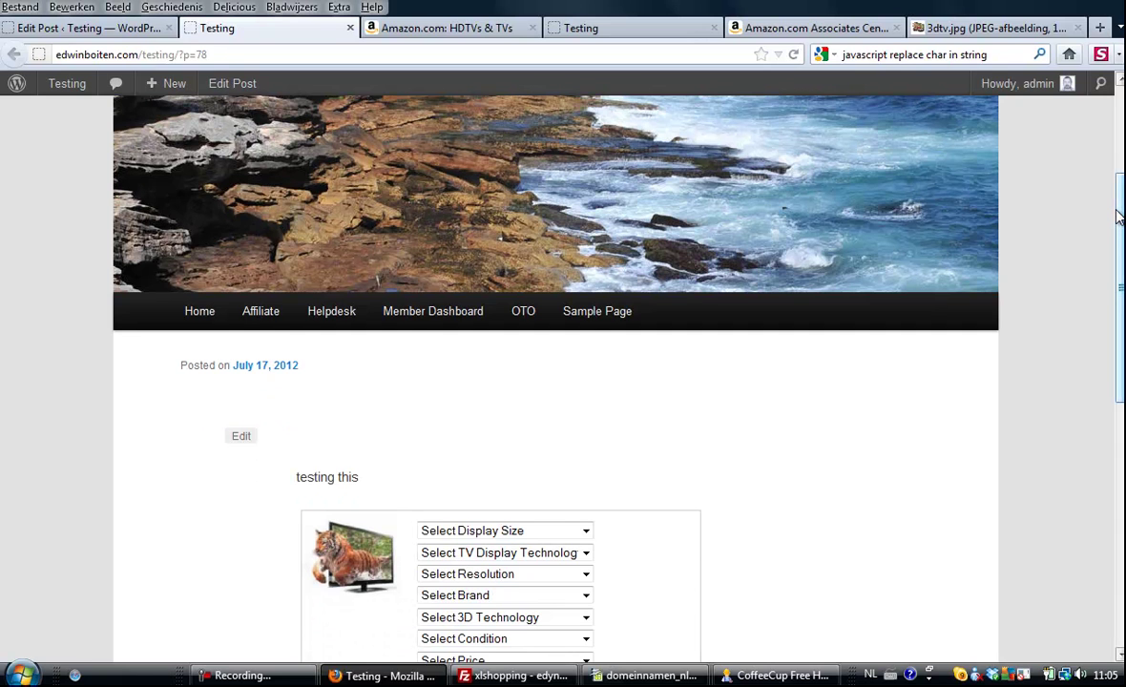
{"action": "scroll", "coordinate": [1123, 215], "scroll_direction": "down", "scroll_amount": 3}
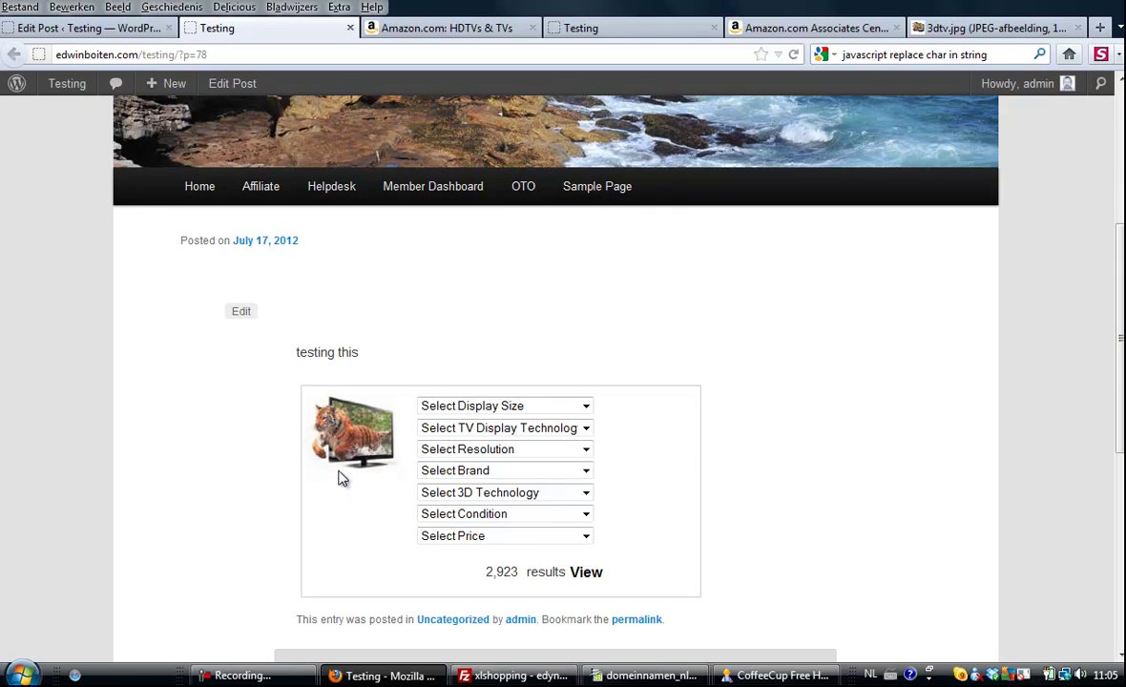
{"action": "scroll", "coordinate": [342, 477], "scroll_direction": "down", "scroll_amount": 2}
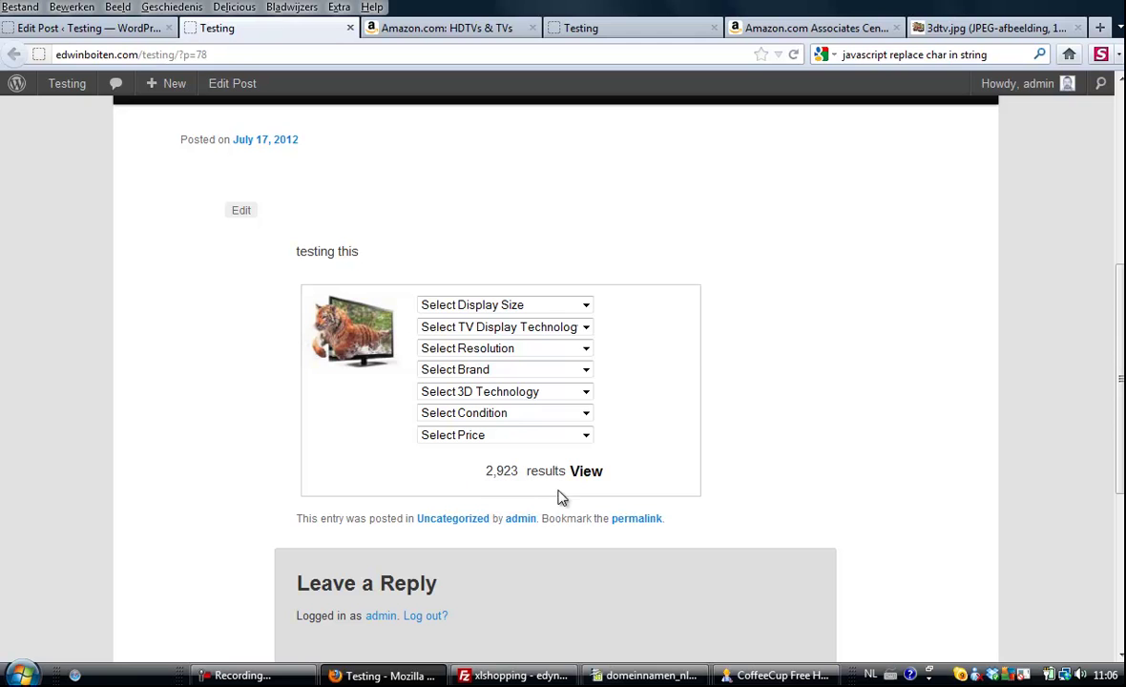
Set Display Size to 40 to 44 Inches, open the 430 Amazon results, select their URL
{"action": "left_click", "coordinate": [586, 304]}
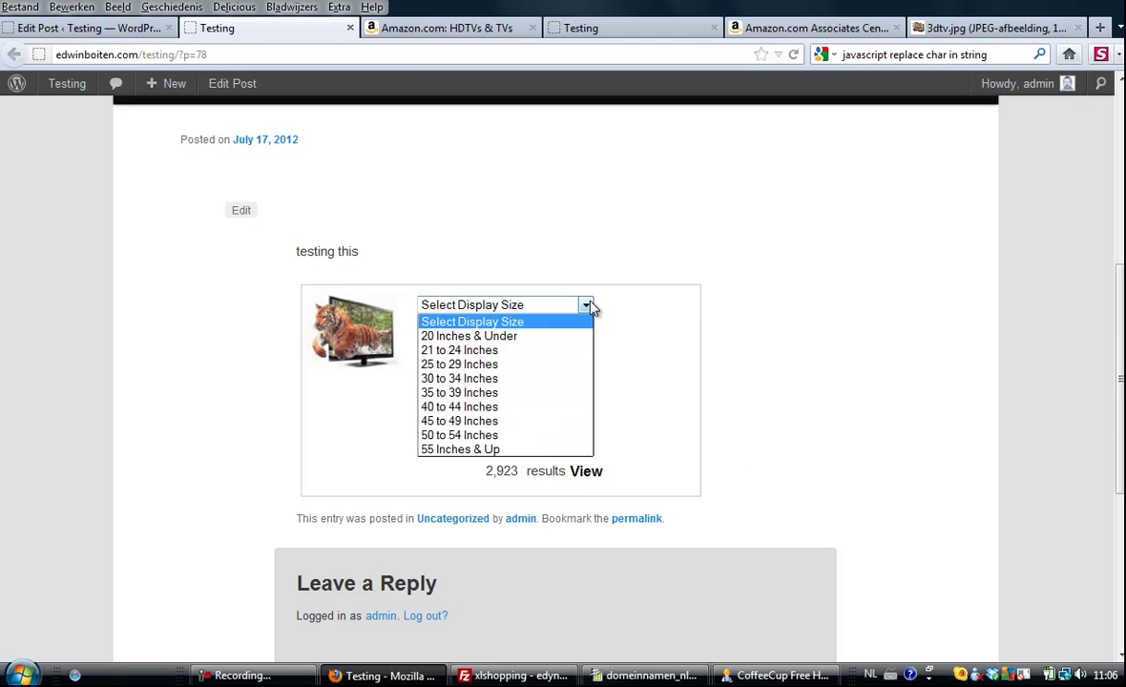
{"action": "left_click", "coordinate": [517, 409]}
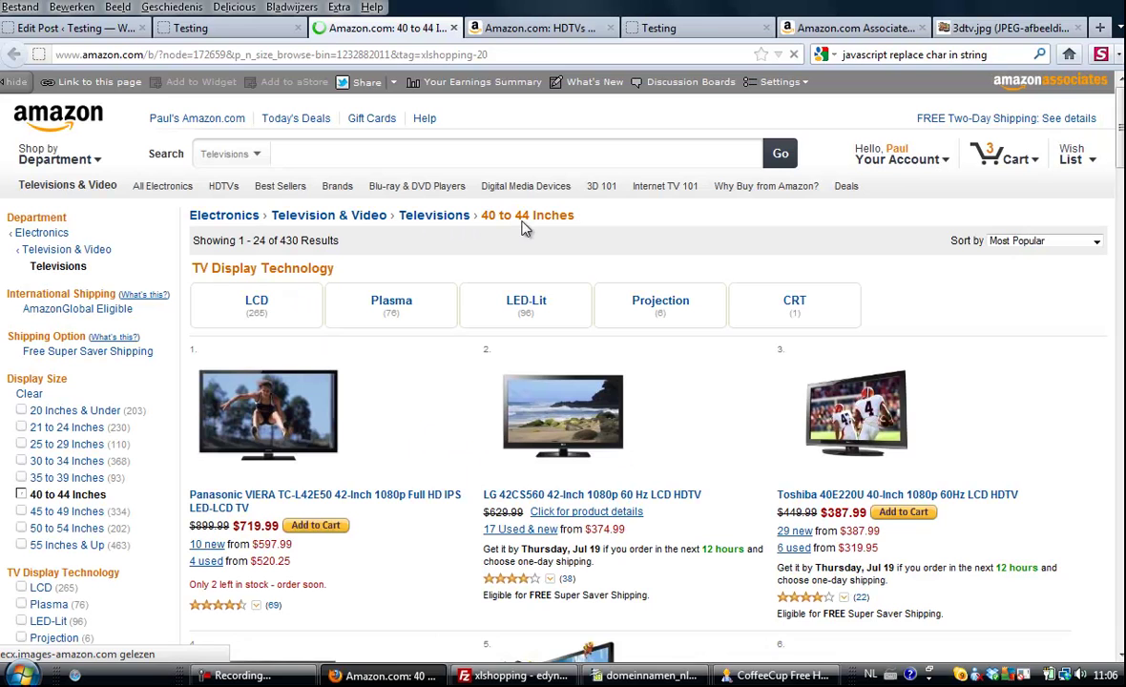
{"action": "left_click", "coordinate": [218, 29]}
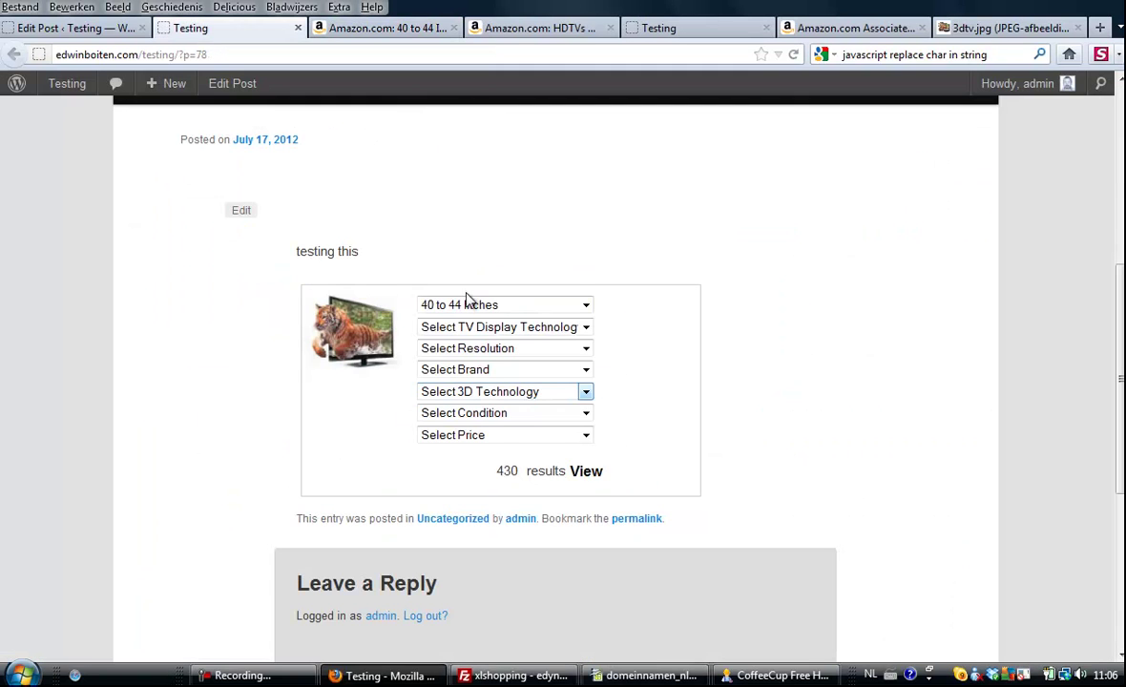
{"action": "left_click", "coordinate": [396, 34]}
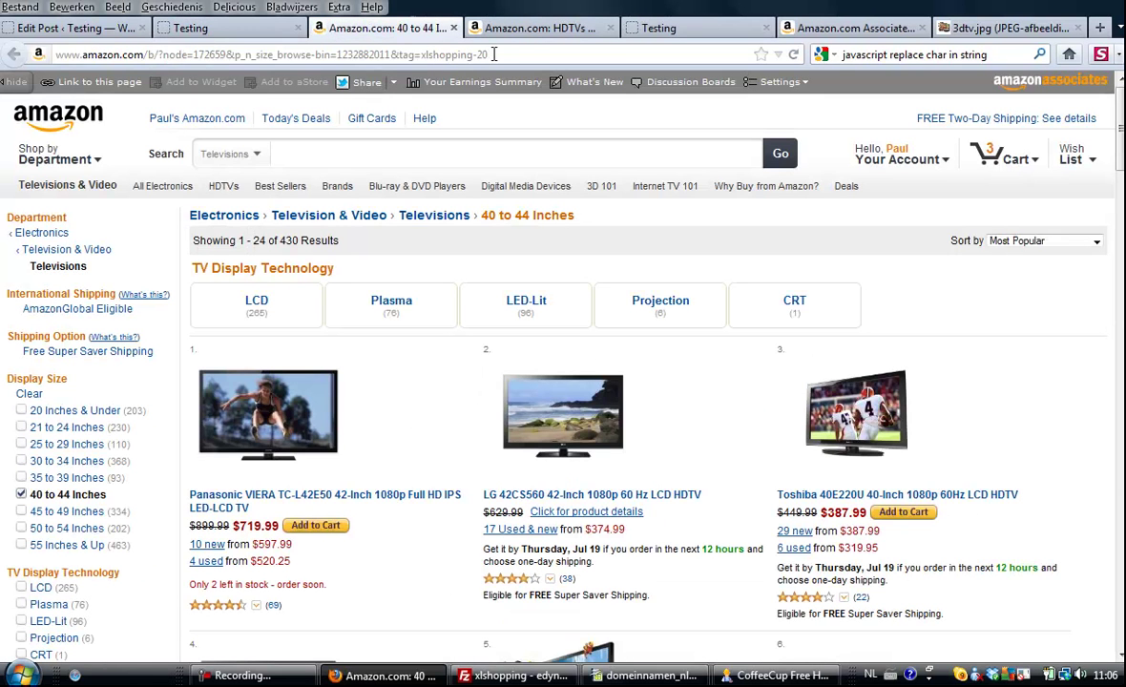
{"action": "left_click", "coordinate": [510, 55]}
{"action": "key", "text": "ctrl+c"}
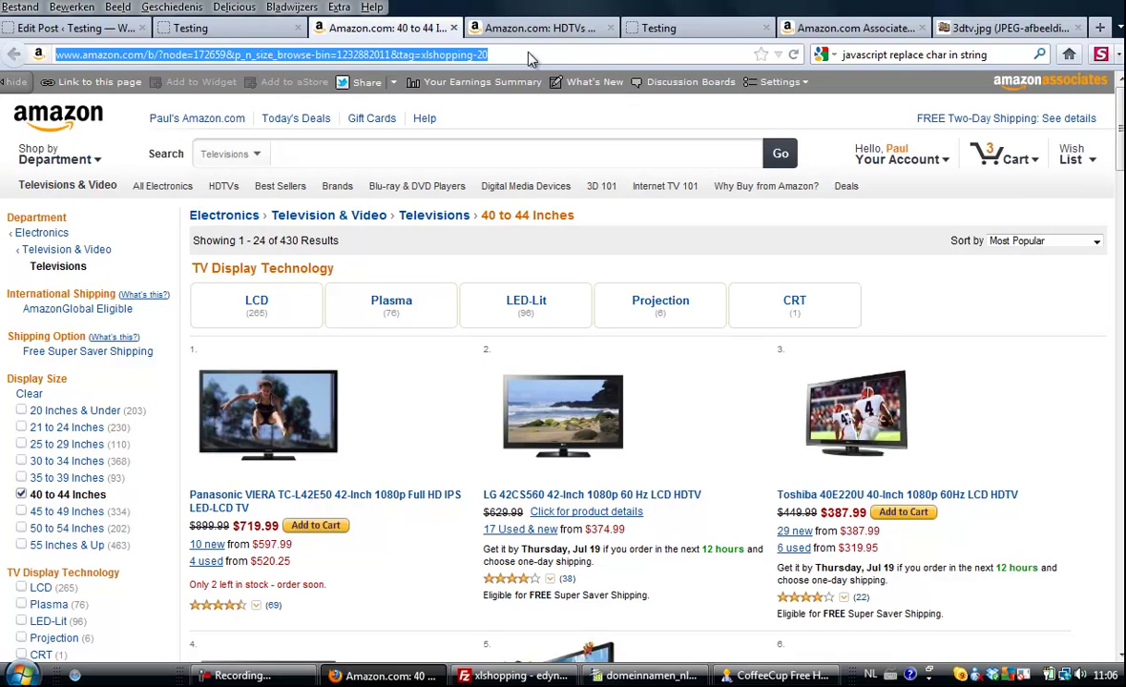
Run the 40–44 inch results URL through the Associates Central Link Checker
{"action": "left_click", "coordinate": [853, 35]}
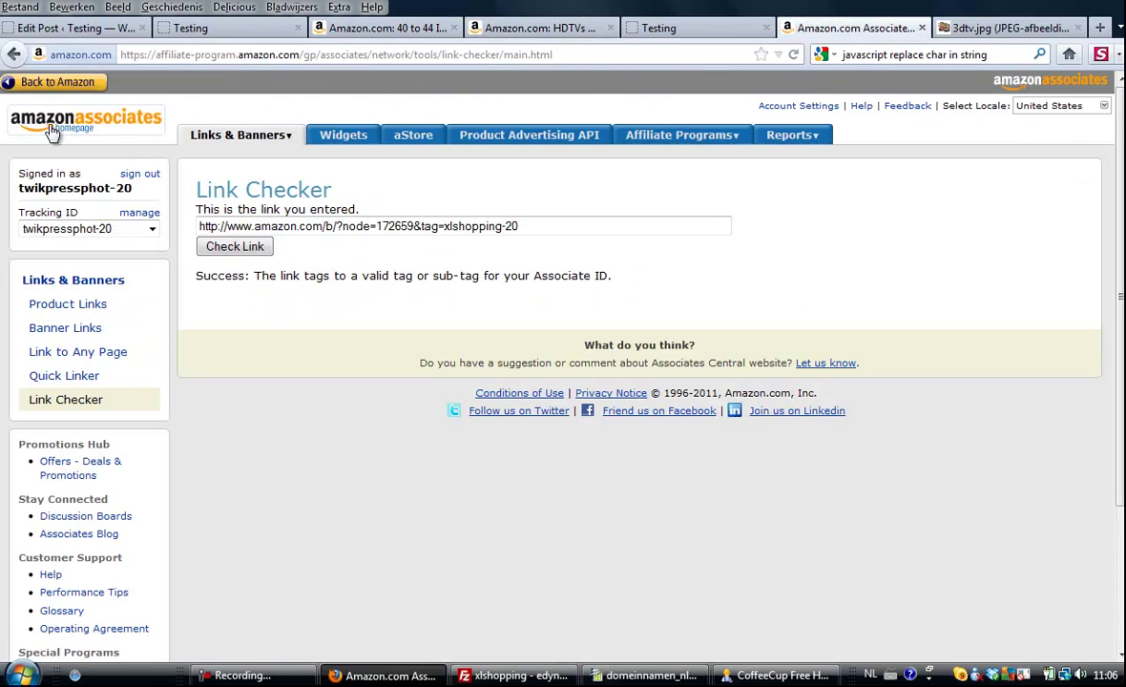
{"action": "mouse_move", "coordinate": [275, 138]}
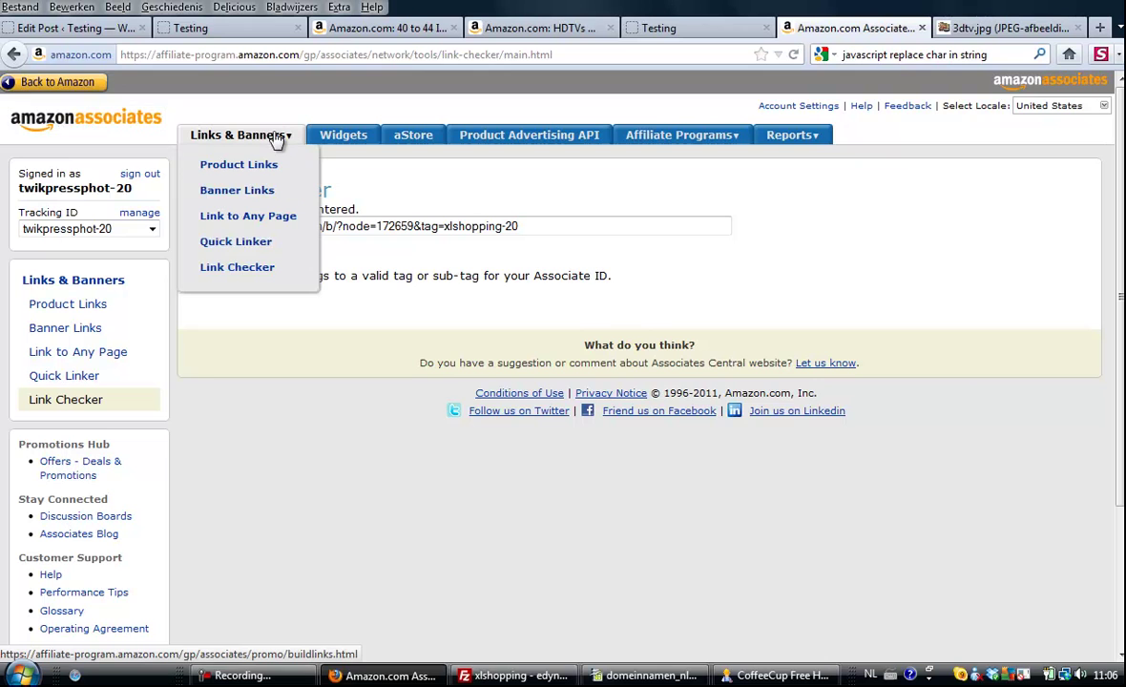
{"action": "left_click", "coordinate": [239, 271]}
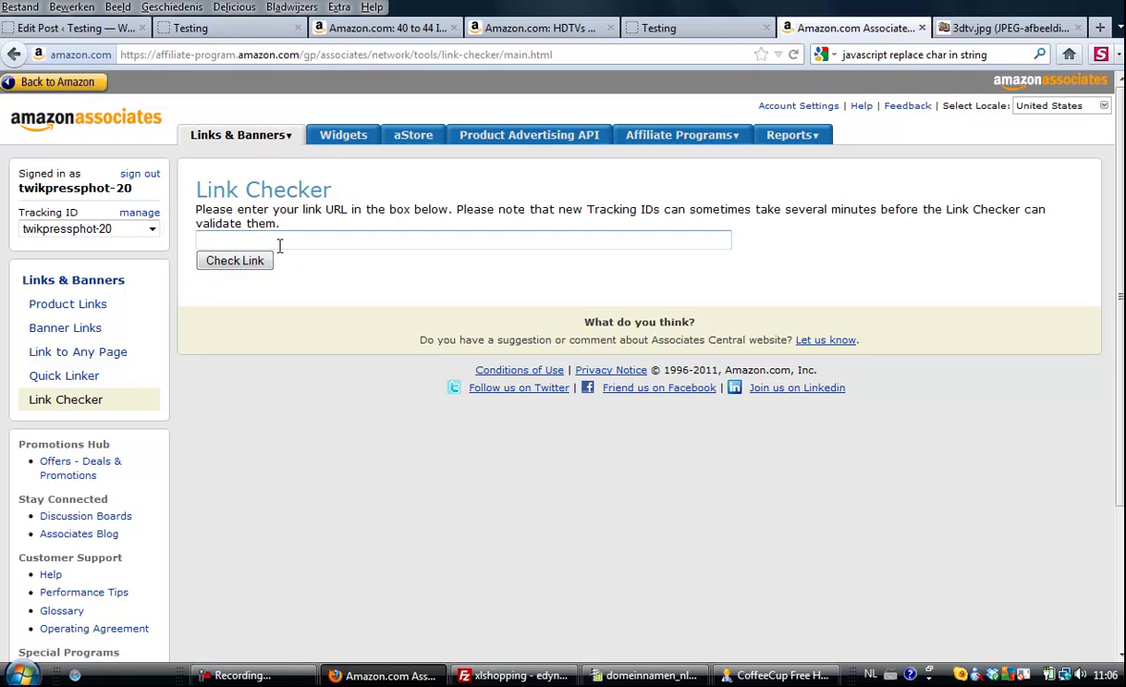
{"action": "key", "text": "ctrl+v"}
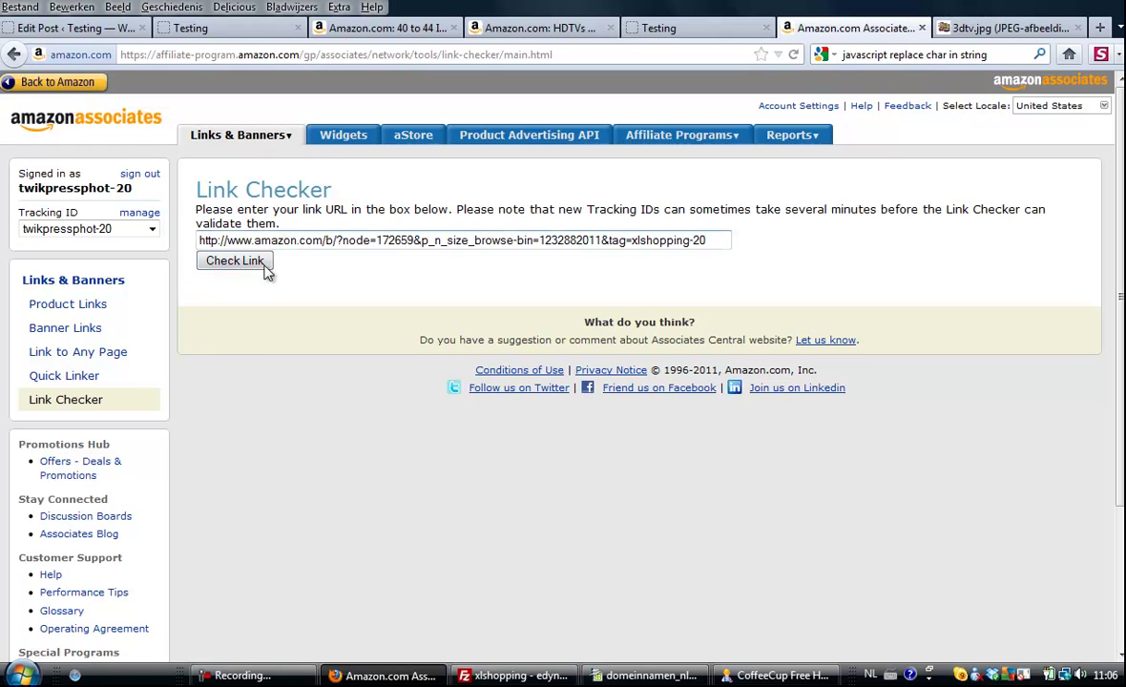
{"action": "left_click", "coordinate": [256, 261]}
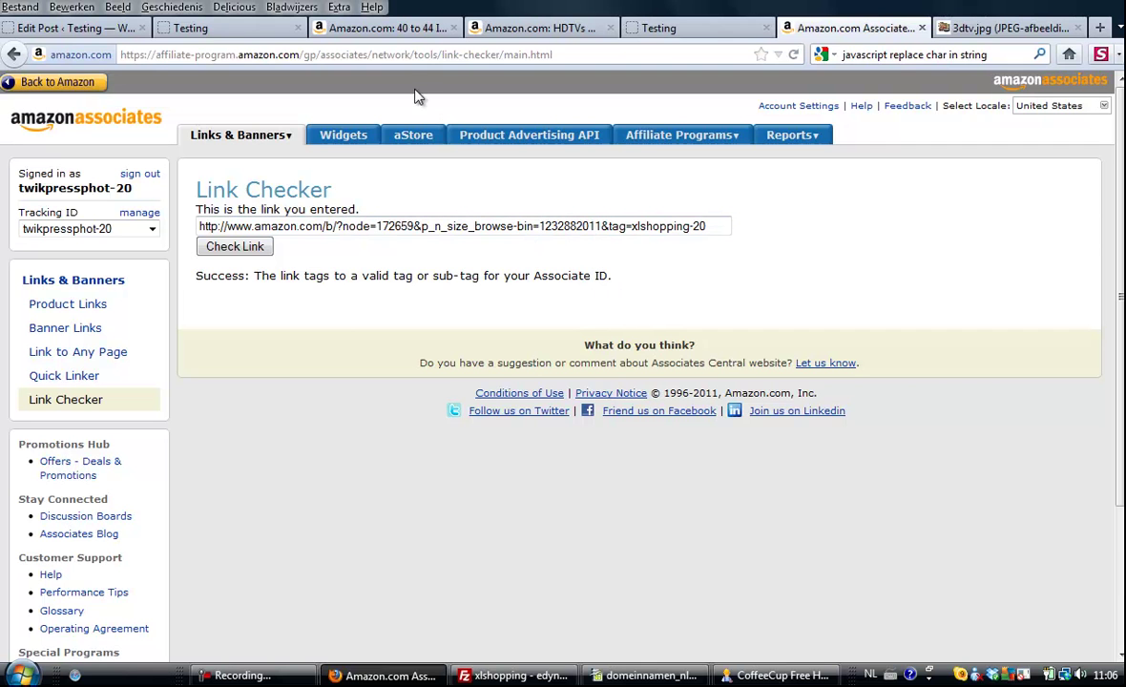
Compare Amazon's 40 to 44 inch TV results with the test post widget's 430 results
{"action": "left_click", "coordinate": [408, 31]}
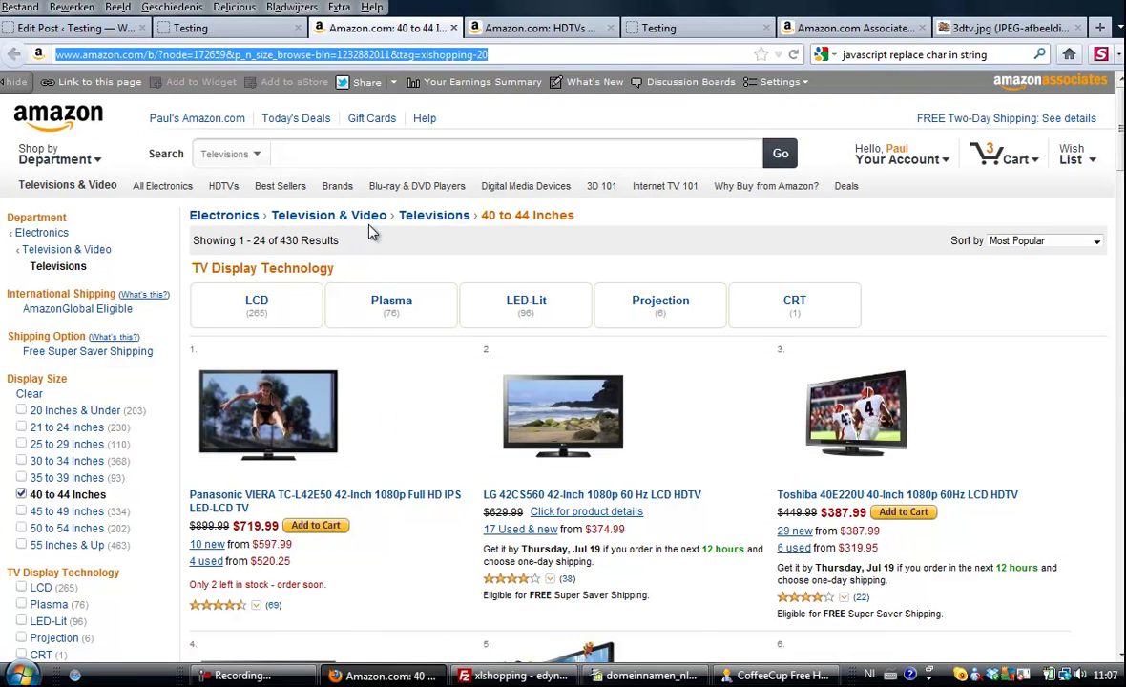
{"action": "left_click", "coordinate": [171, 28]}
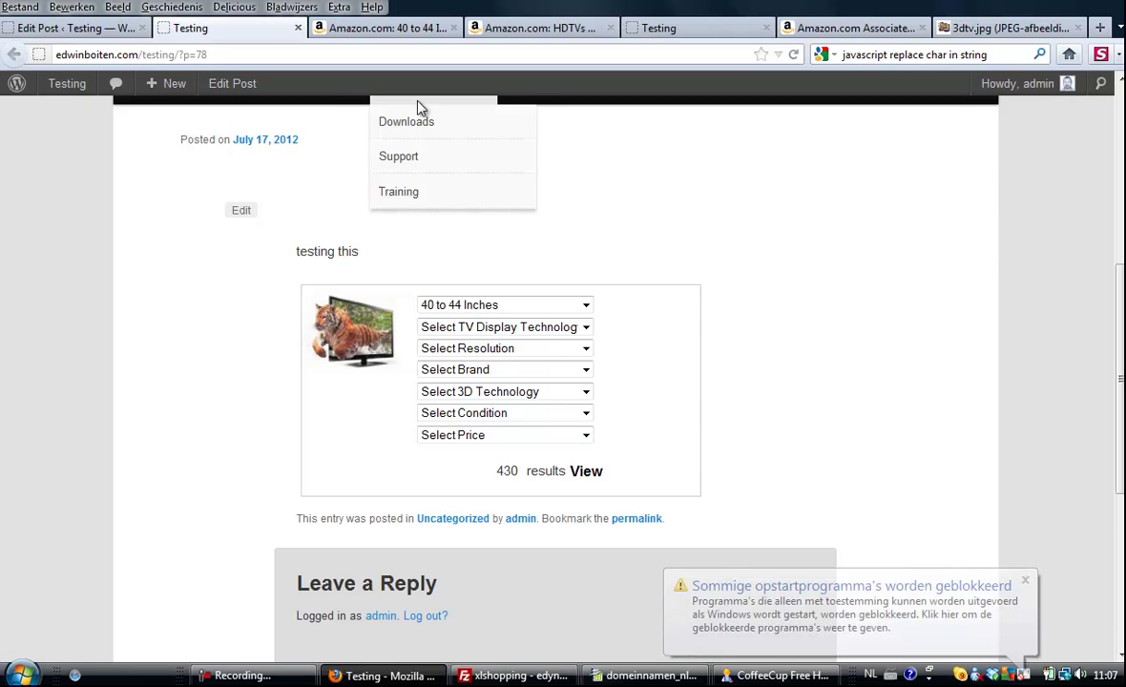
{"action": "left_click", "coordinate": [392, 29]}
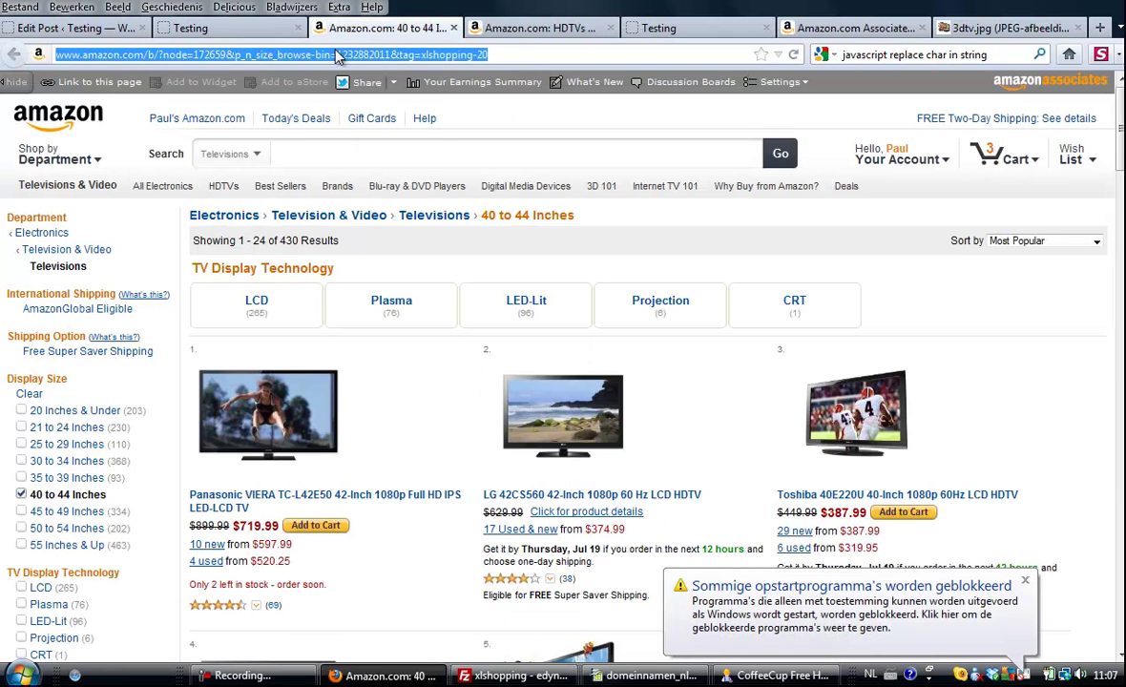
{"action": "left_click", "coordinate": [210, 28]}
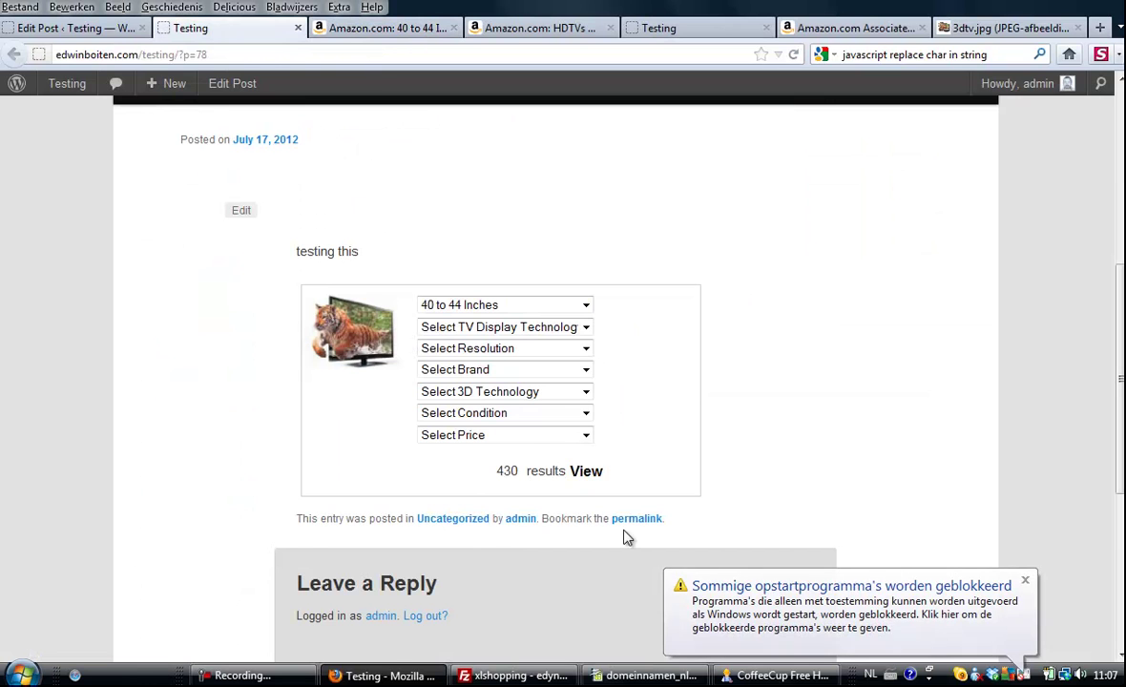